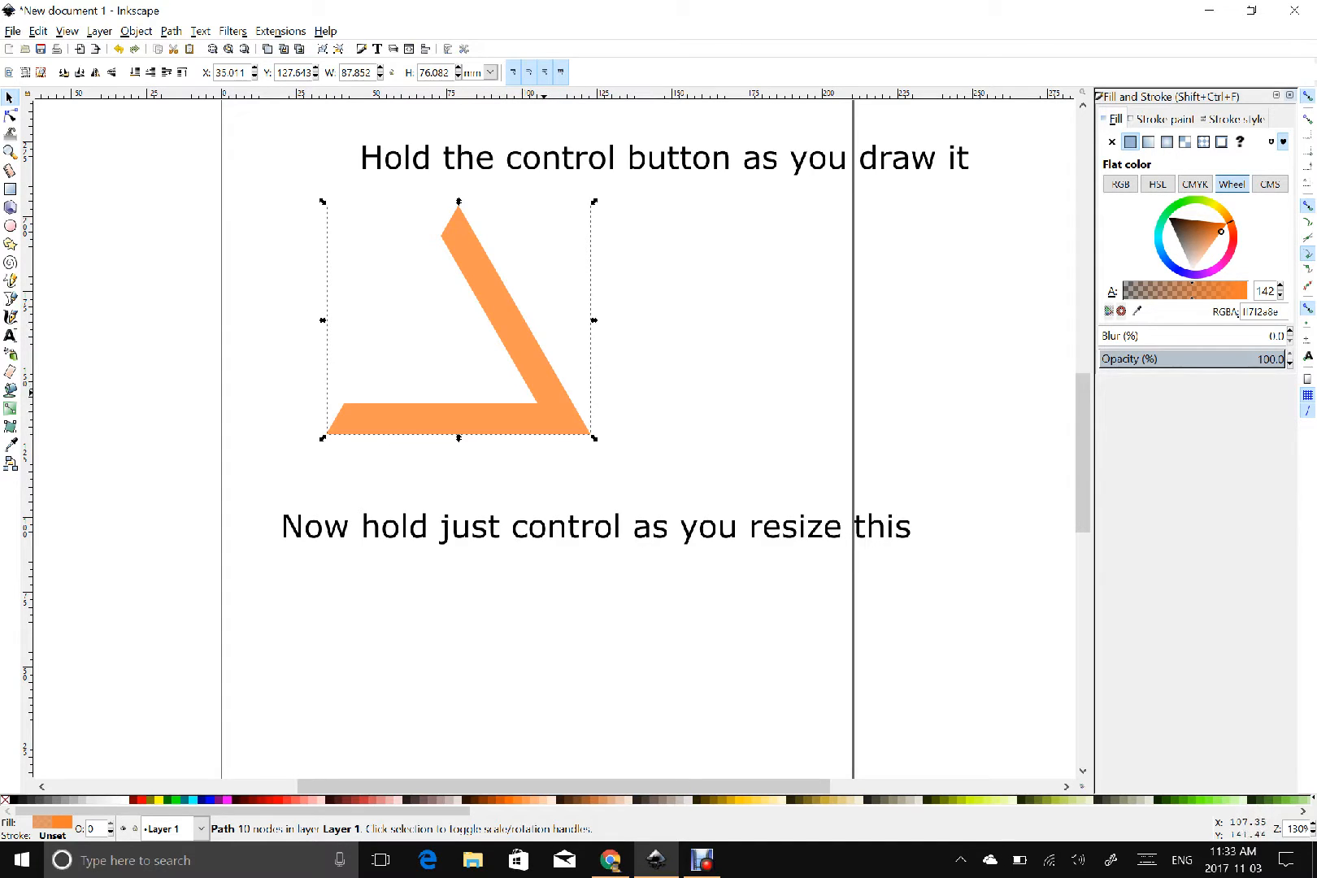
- Rotate the topmost copy of the orange bracket shape to point upward, overlapping the upper end of the copy beneath
click(487, 262)
drag(595, 200, 518, 150)
drag(489, 202, 359, 286)
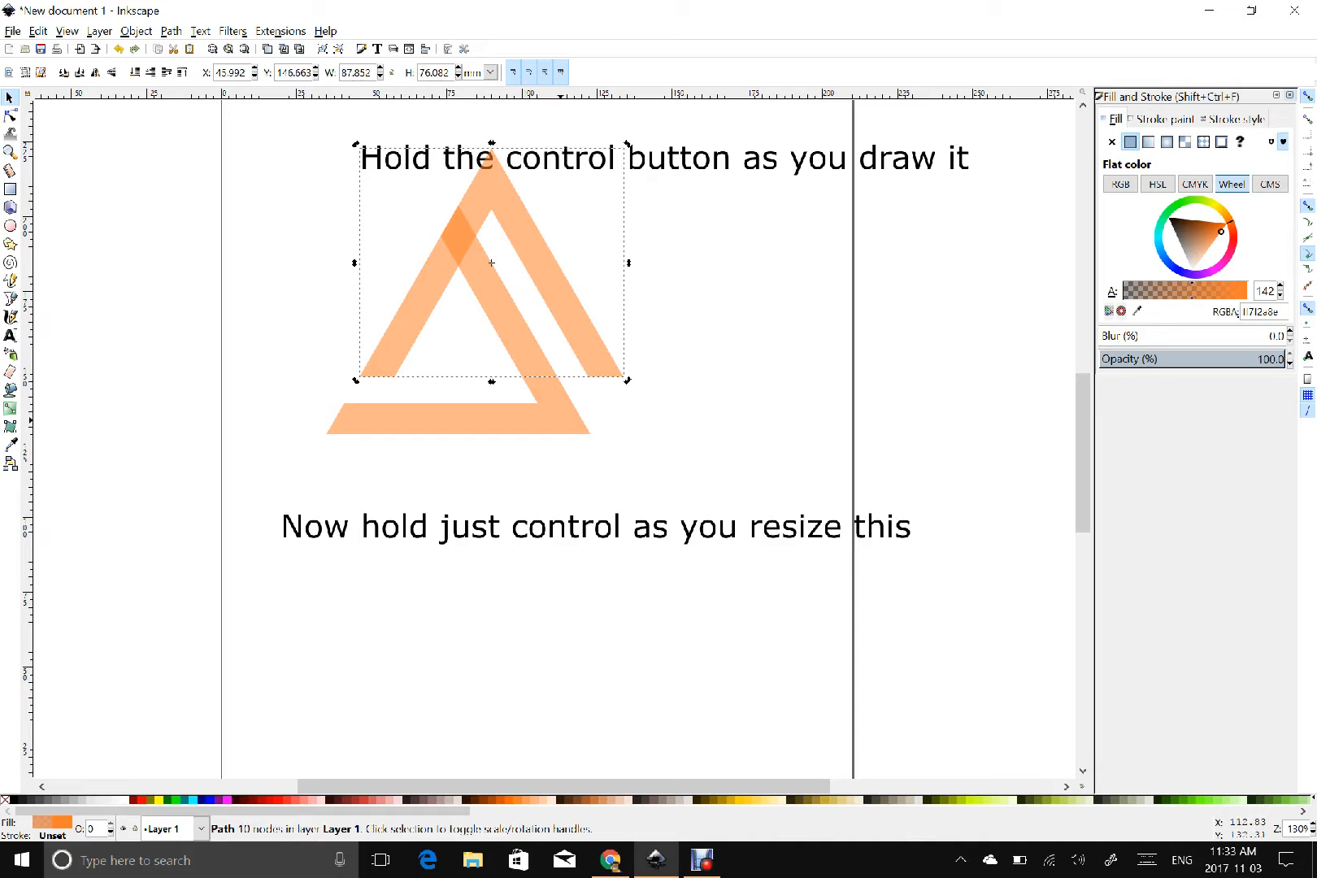
- Subtract the rotated copy from the original bracket shape with the Difference operation
shift+click(559, 419)
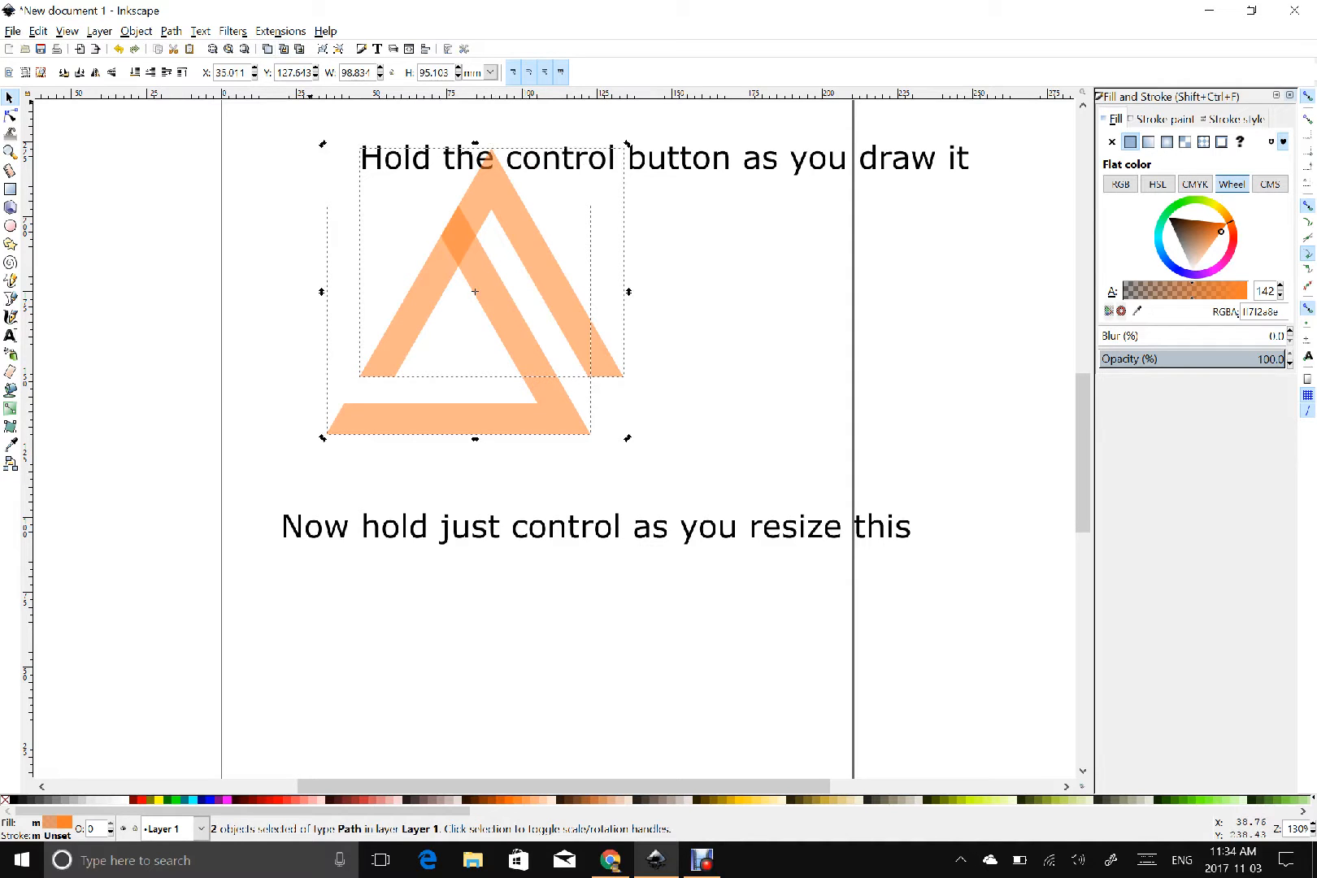
click(171, 31)
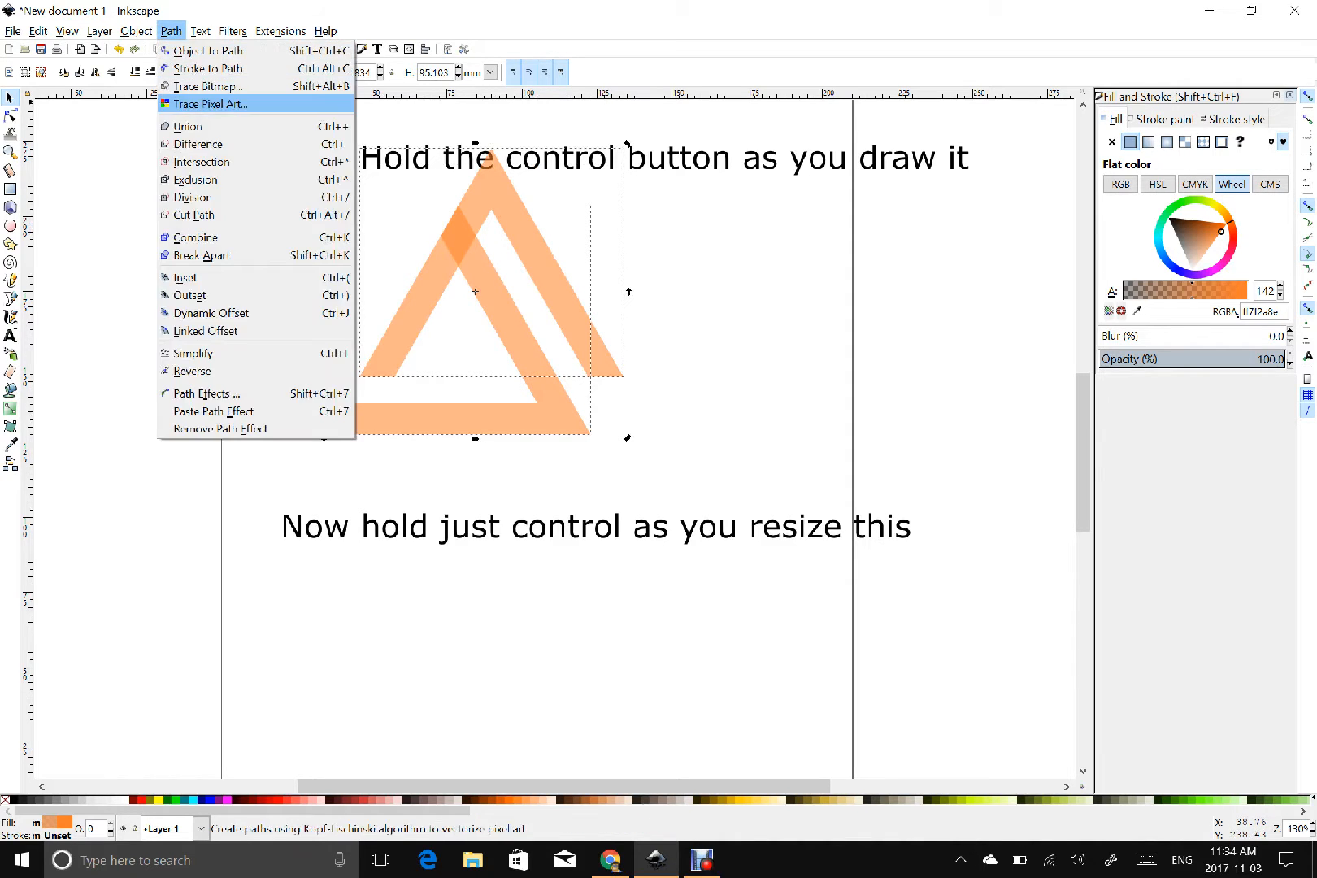
click(197, 143)
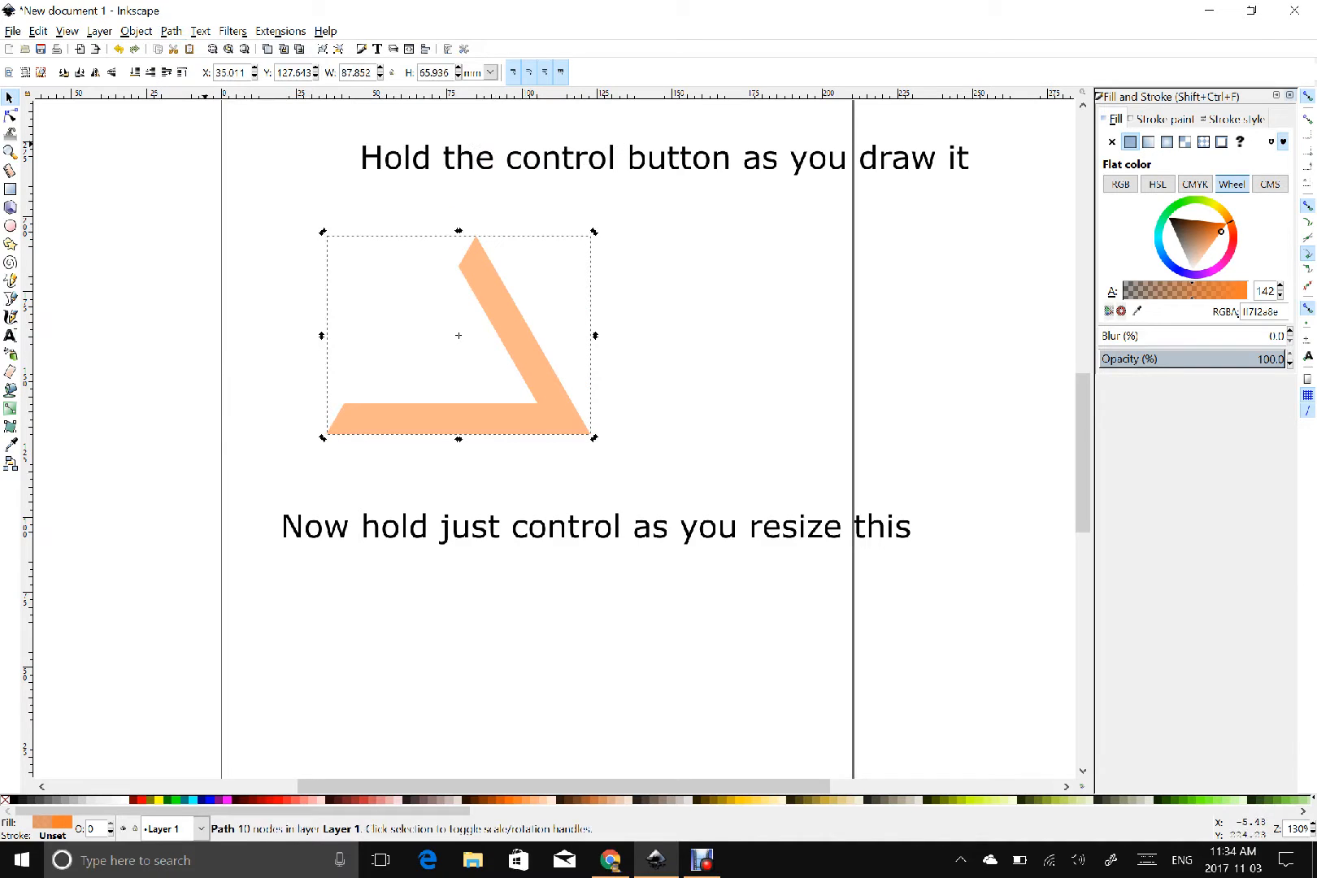
- Move the trimmed bracket shape toward the middle of the page and fill it with darker orange (d45500)
drag(553, 384, 642, 398)
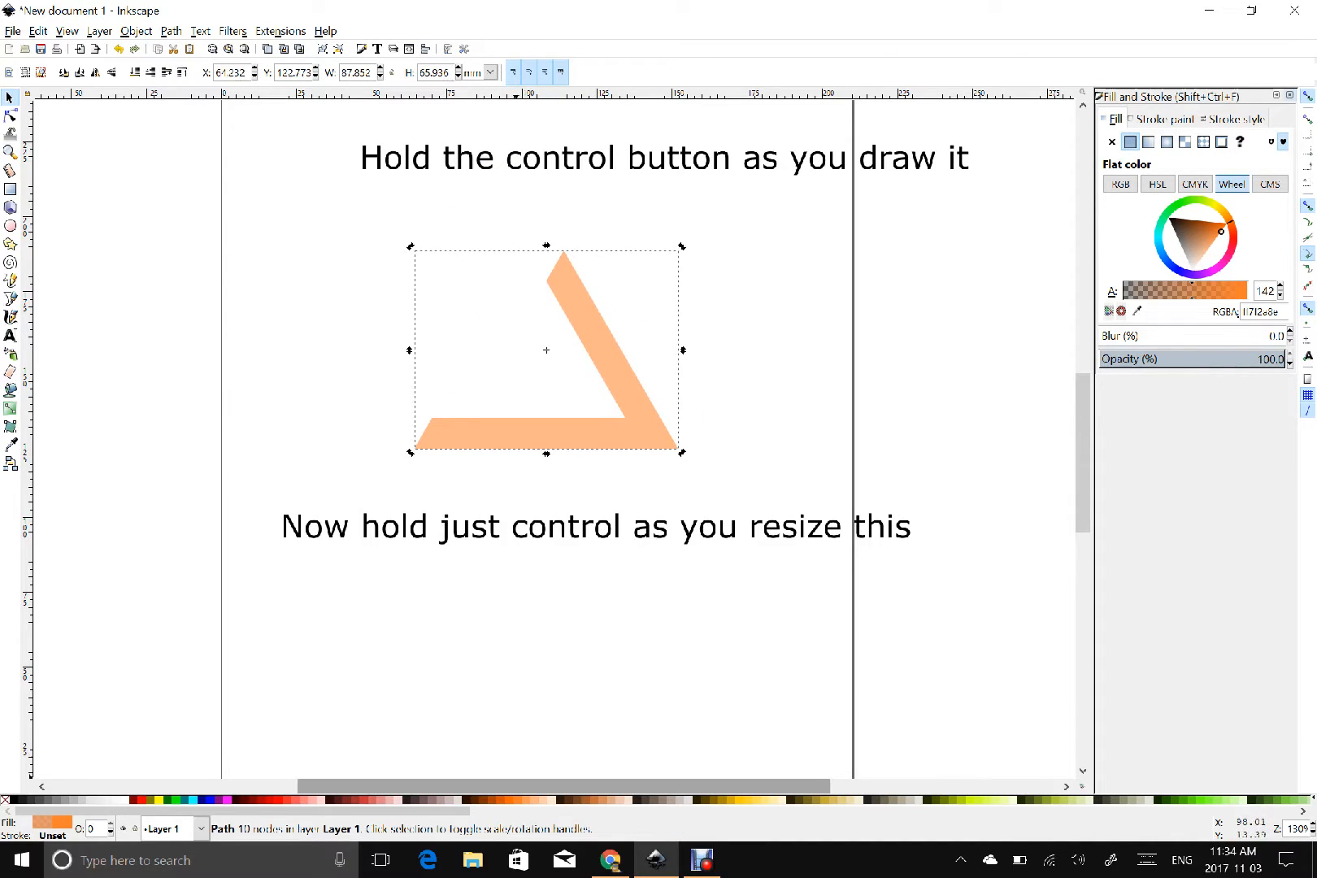
click(497, 800)
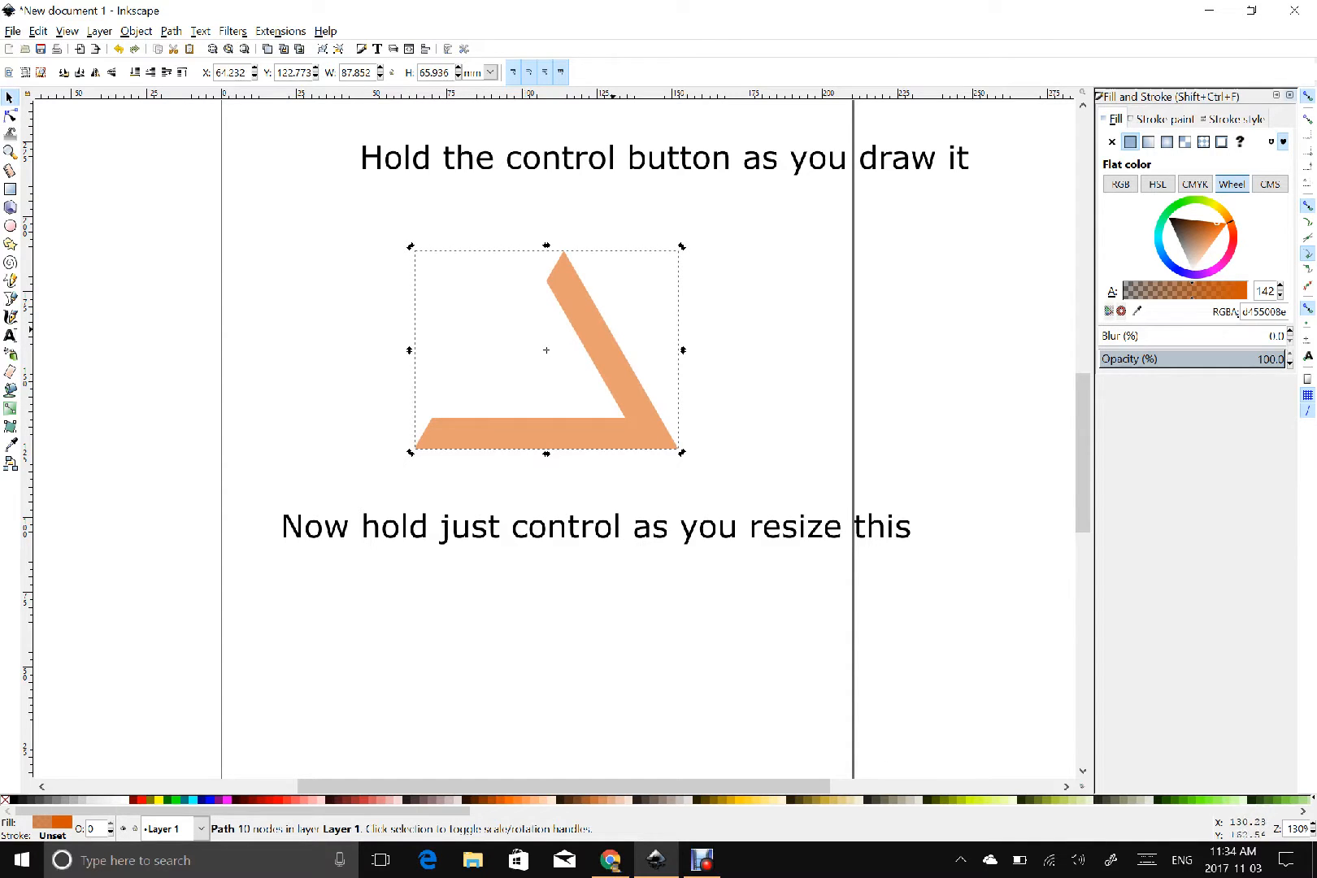
right_click(603, 339)
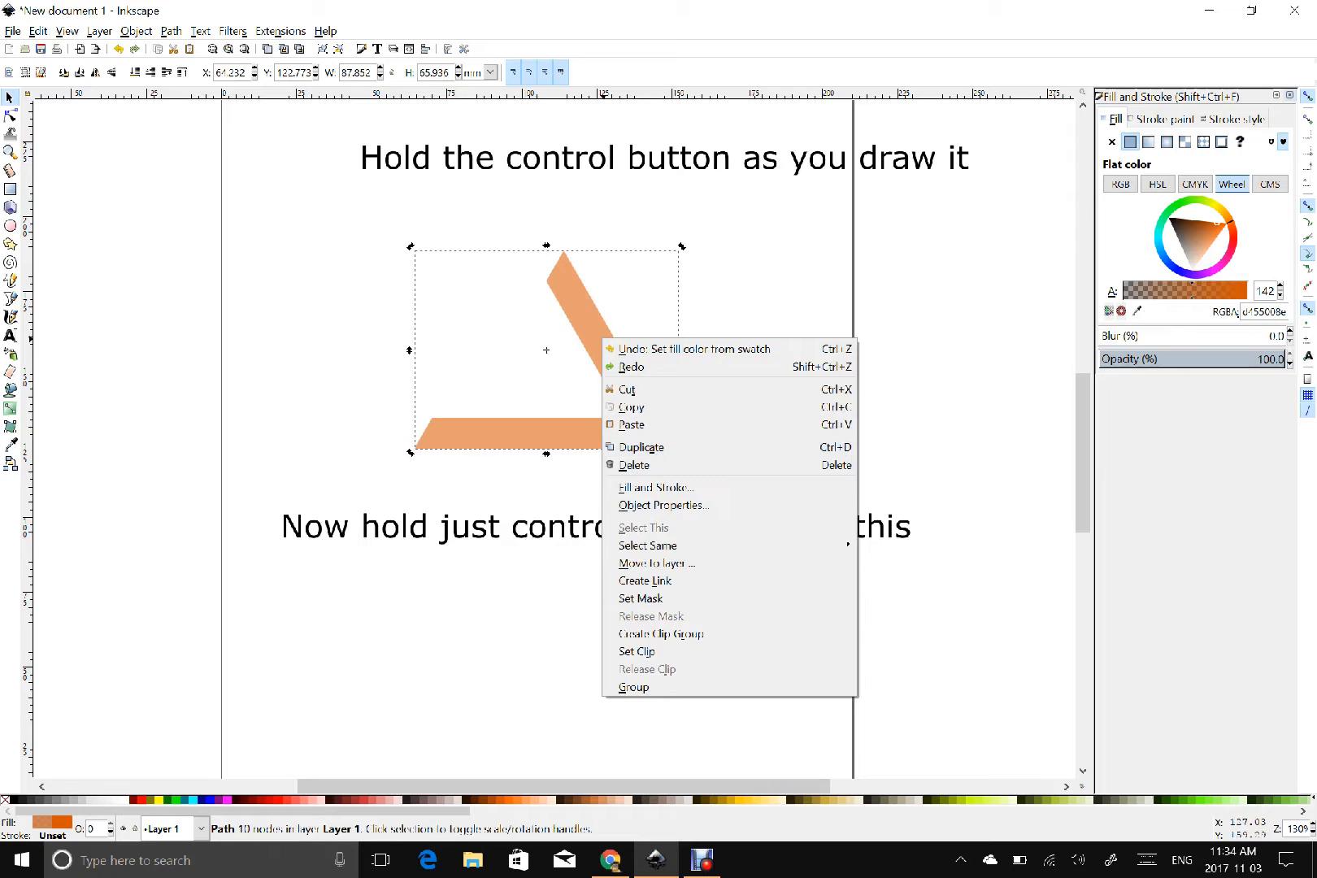
key(Escape)
- Delete the two instruction text lines above and below the shape
click(635, 158)
key(Delete)
click(727, 520)
key(Delete)
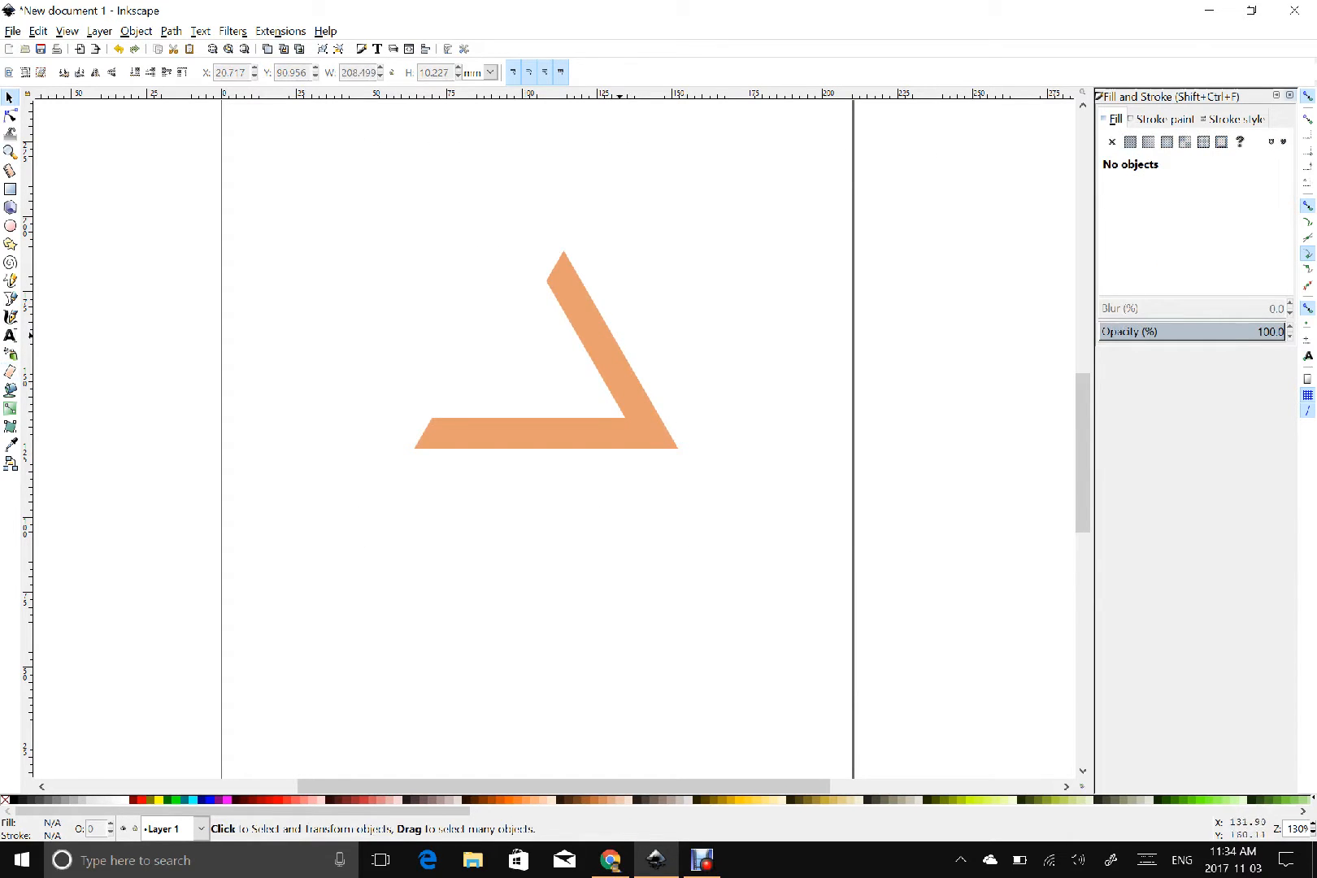
- Place a rotated duplicate of the orange shape pointing upward along its slanted outer edge, and fill it with Aqua (#00FFFF)
click(593, 326)
right_click(567, 295)
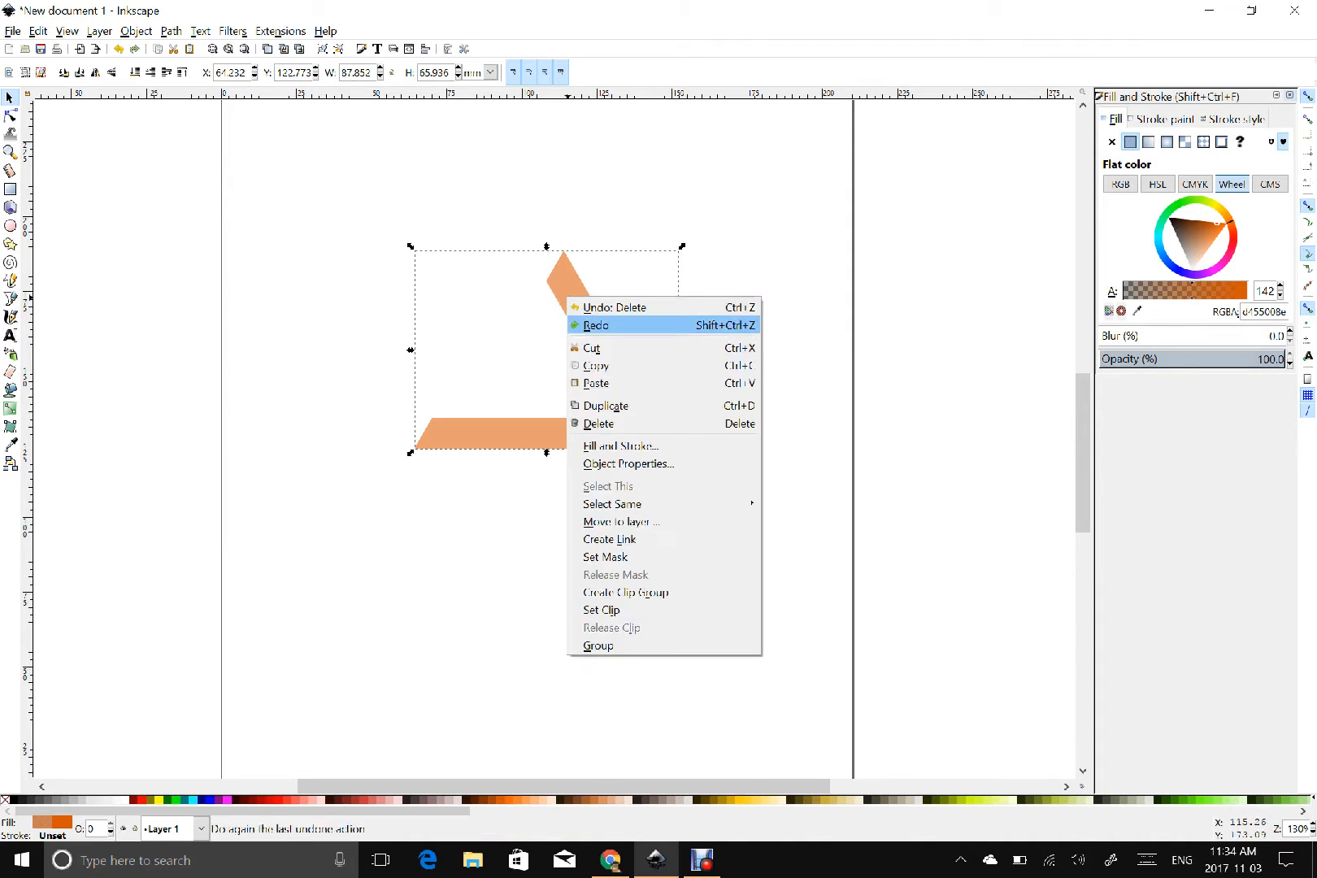
click(601, 406)
click(677, 446)
drag(682, 452, 564, 250)
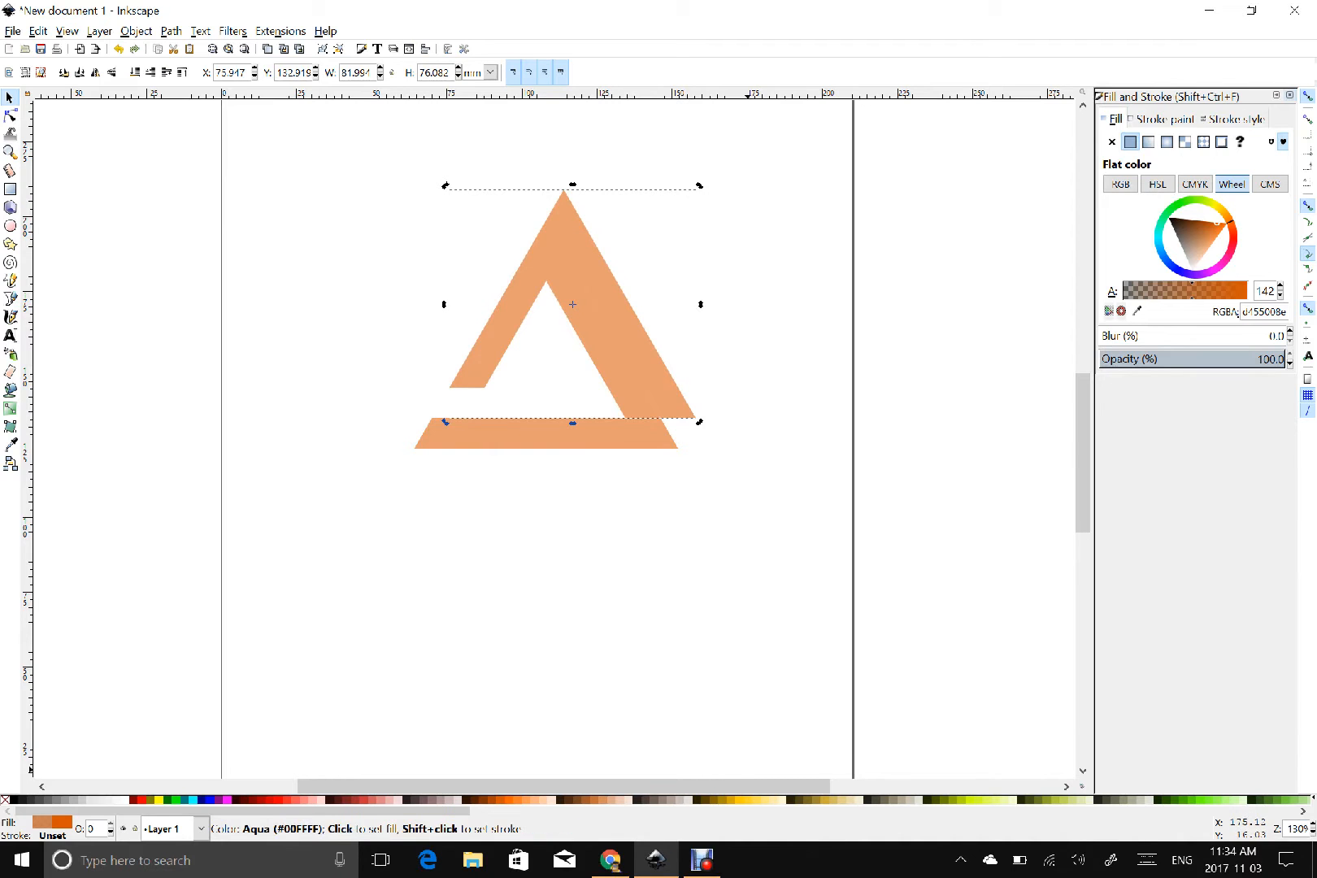
click(192, 799)
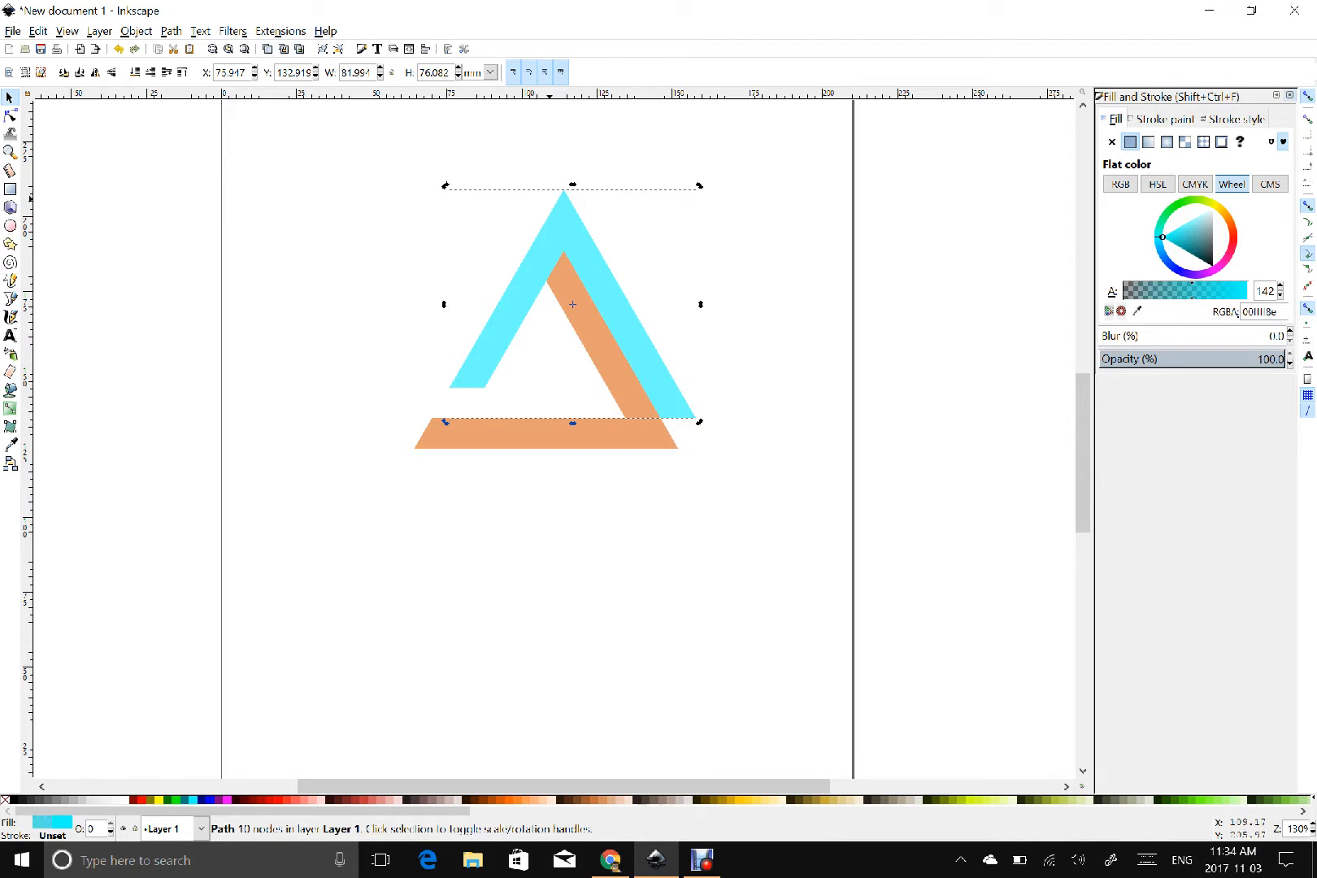
- Place a rotated duplicate of the aqua shape against its left outer edge to complete the triangle, and fill it red
right_click(559, 227)
click(596, 333)
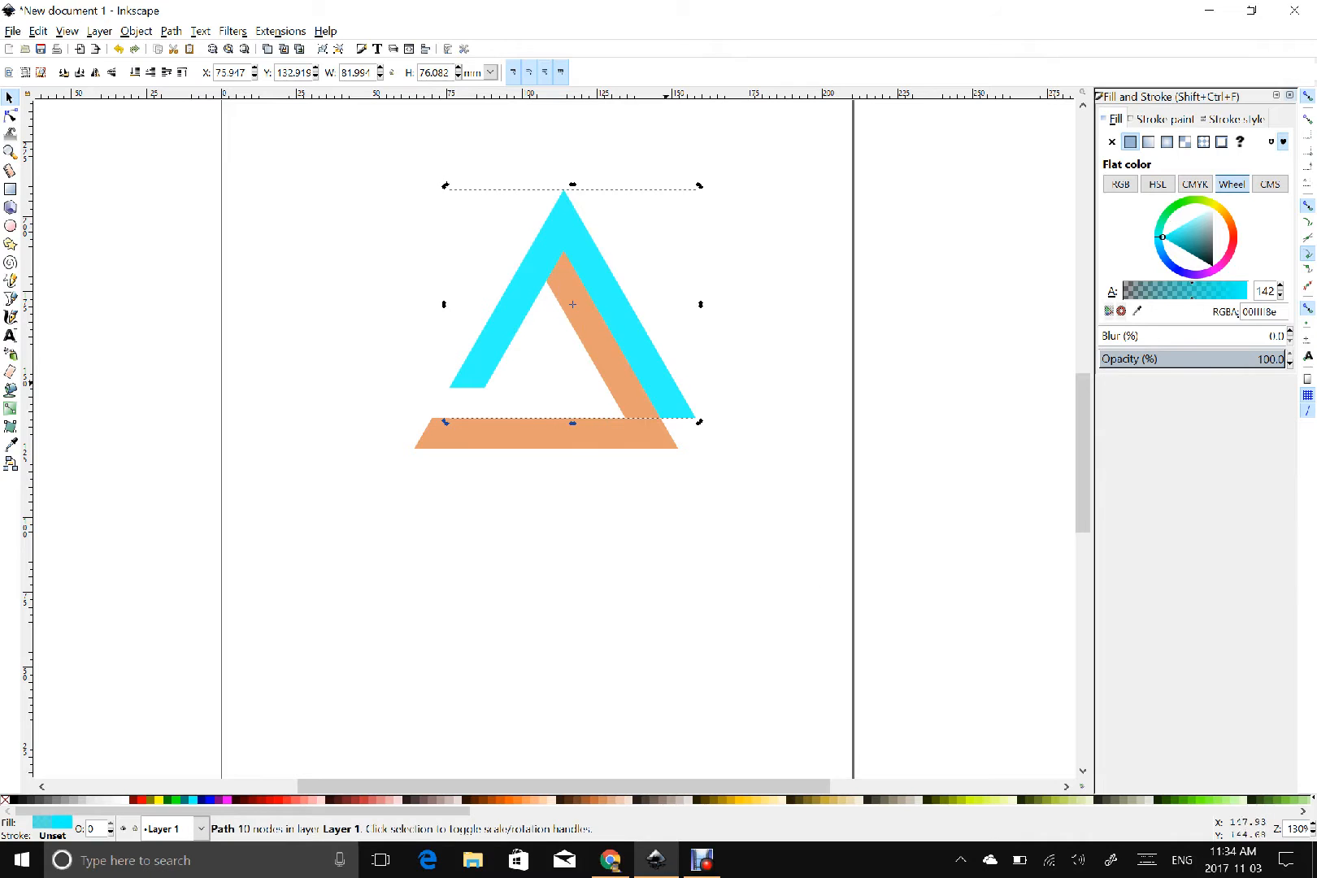
drag(700, 421, 449, 386)
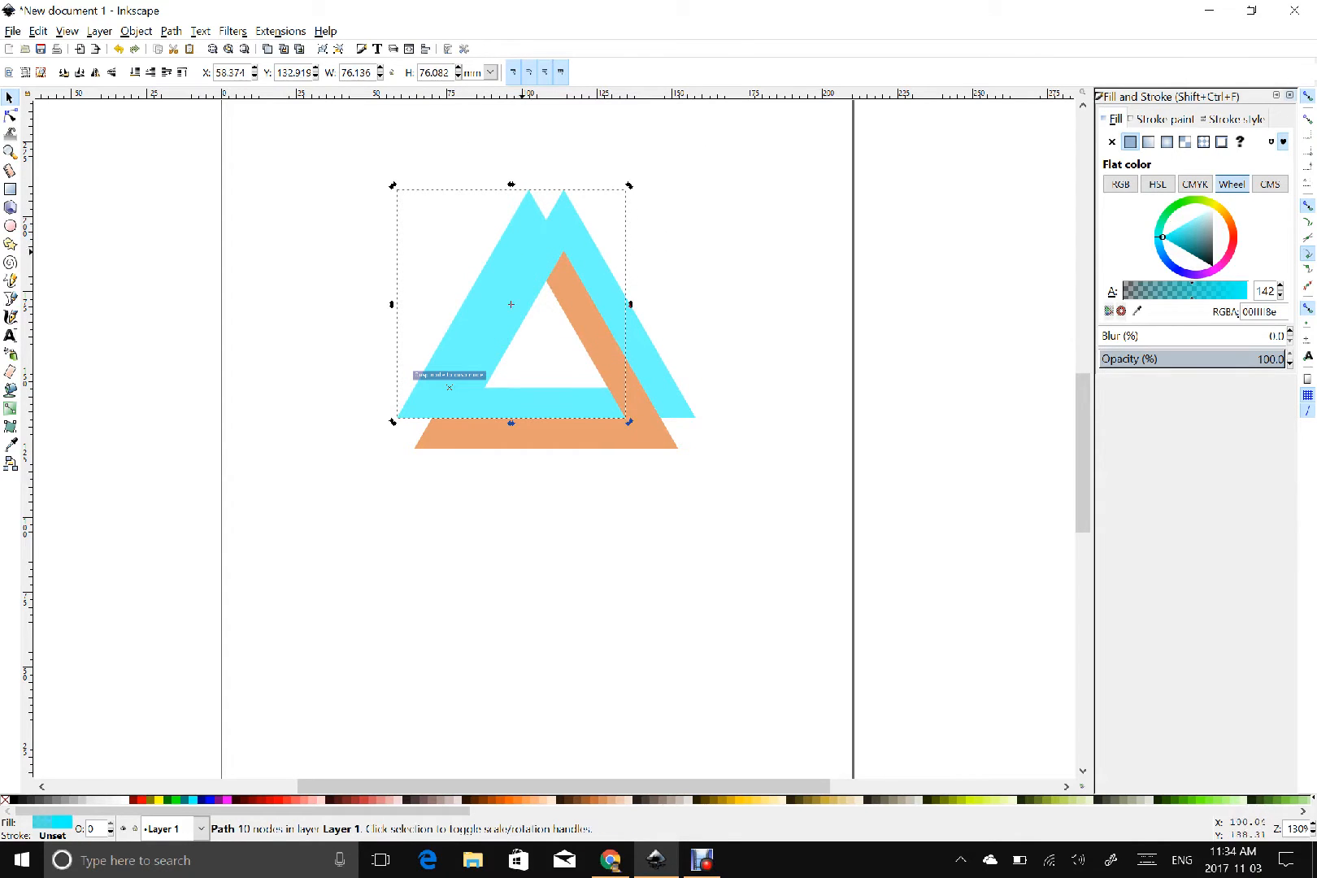
click(278, 799)
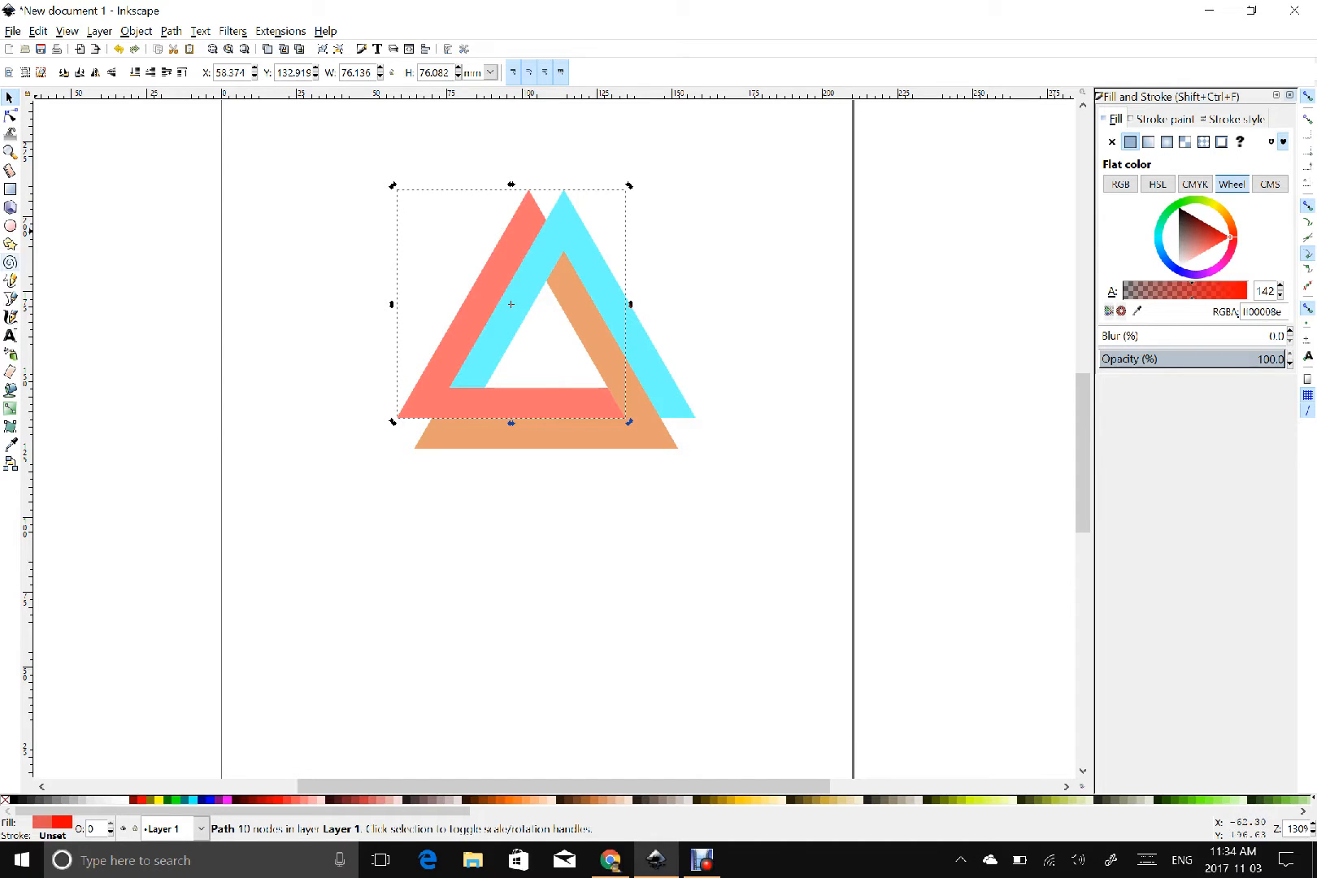
- Draw a closed triangle with the Bezier tool filling the gap at the orange shape's lower-left end
click(10, 299)
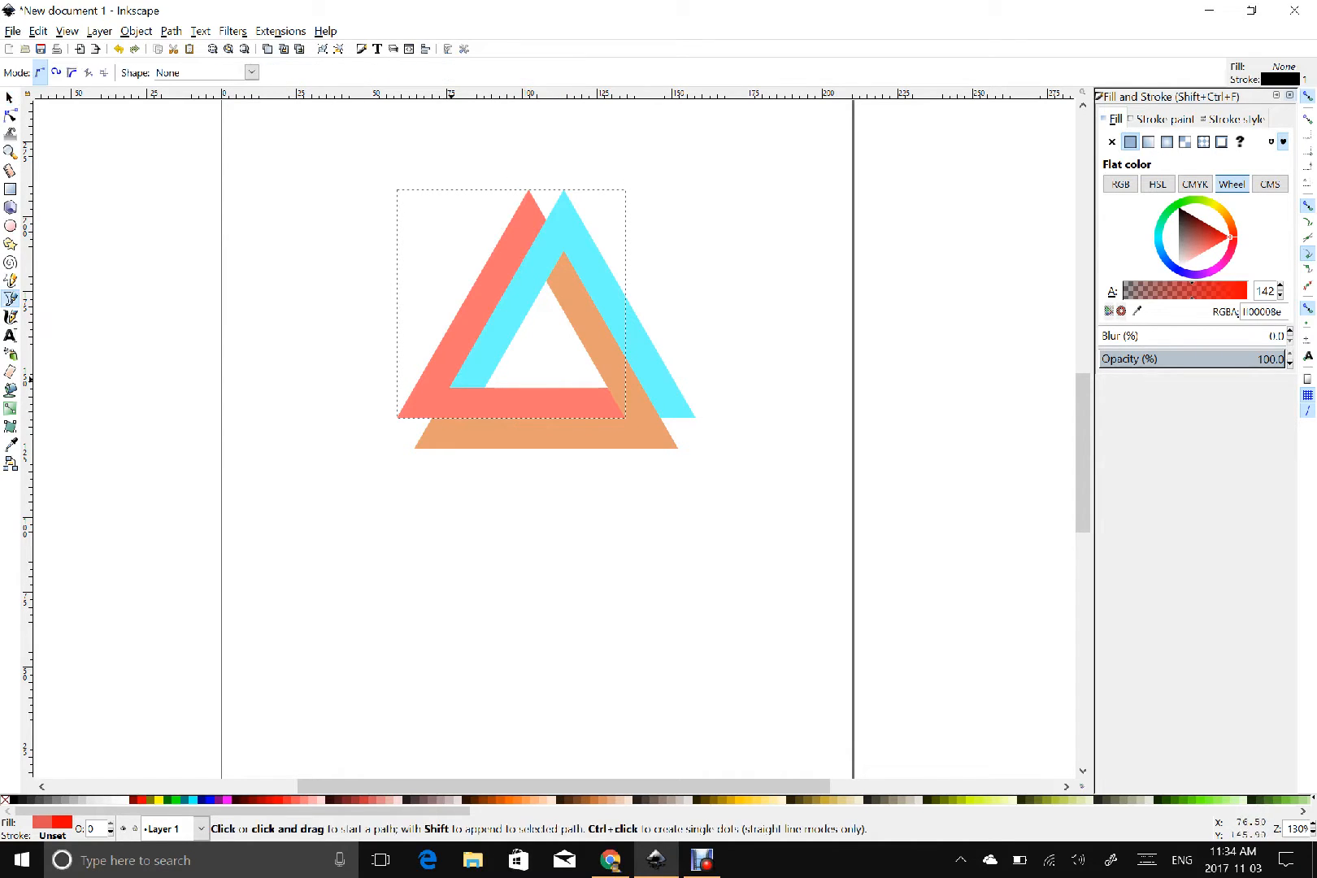
click(415, 447)
click(397, 418)
click(432, 418)
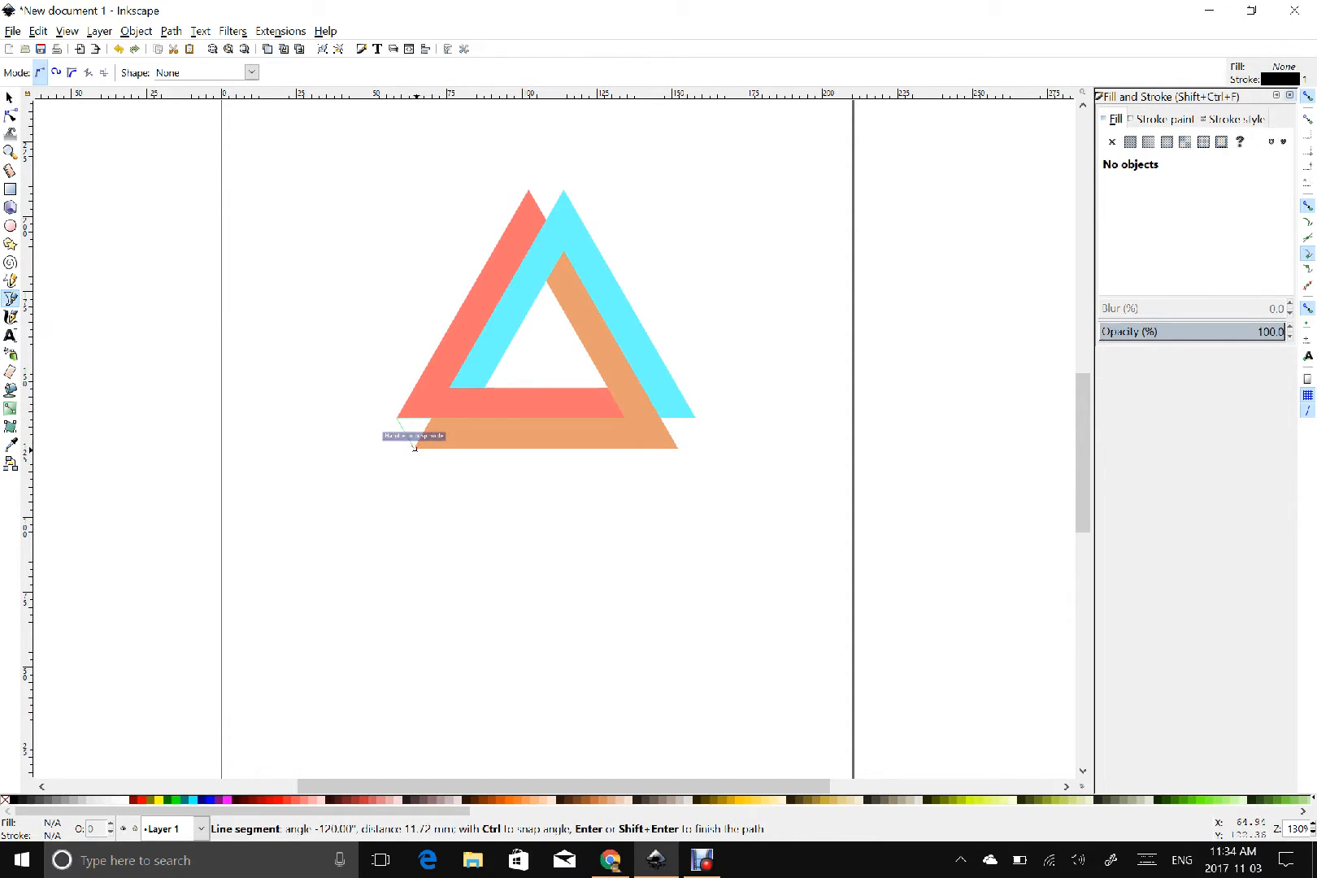
click(415, 448)
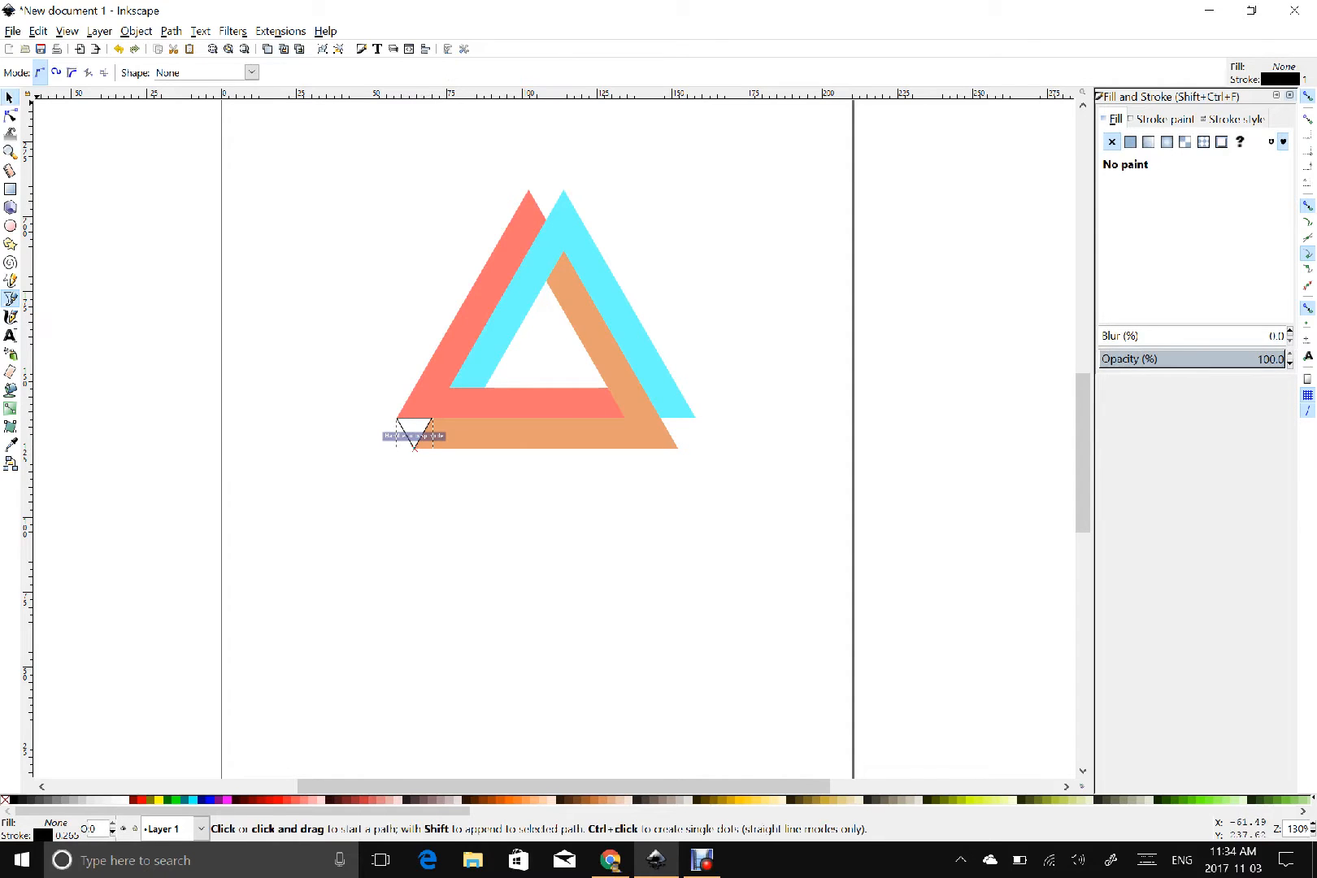
- Merge the lower-left corner triangle with the orange shape using Union
key(s)
shift+click(502, 441)
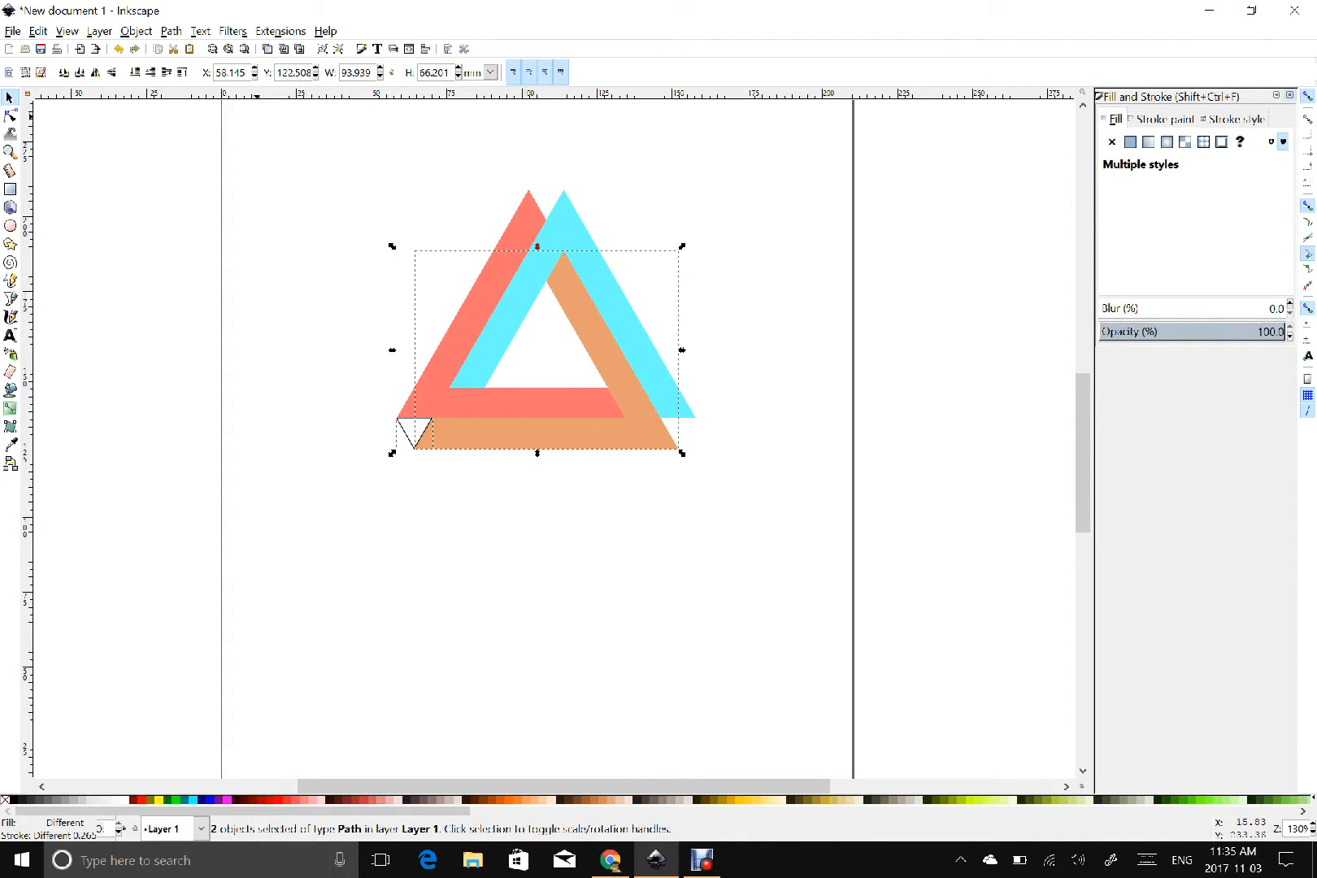
click(170, 30)
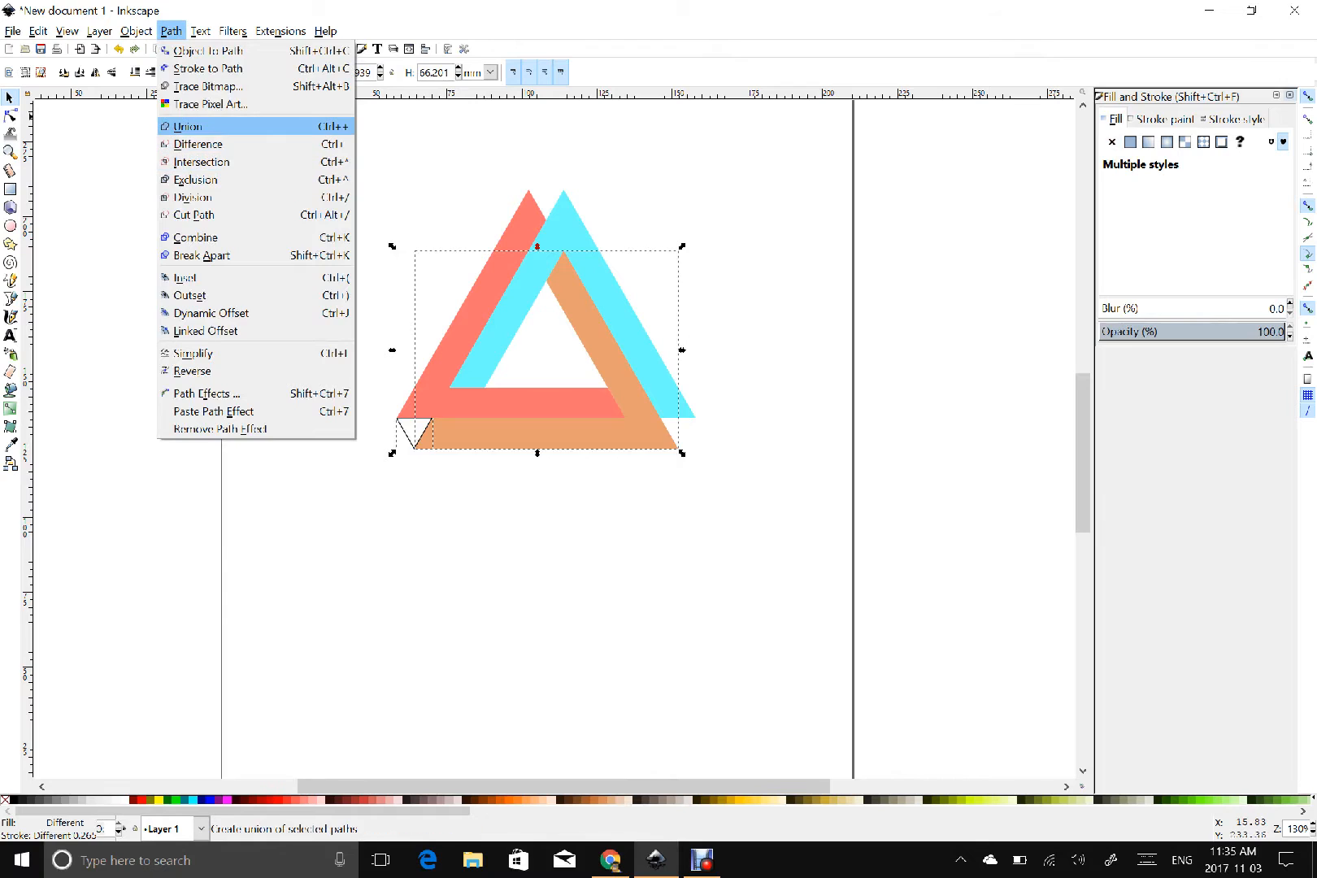
key(Return)
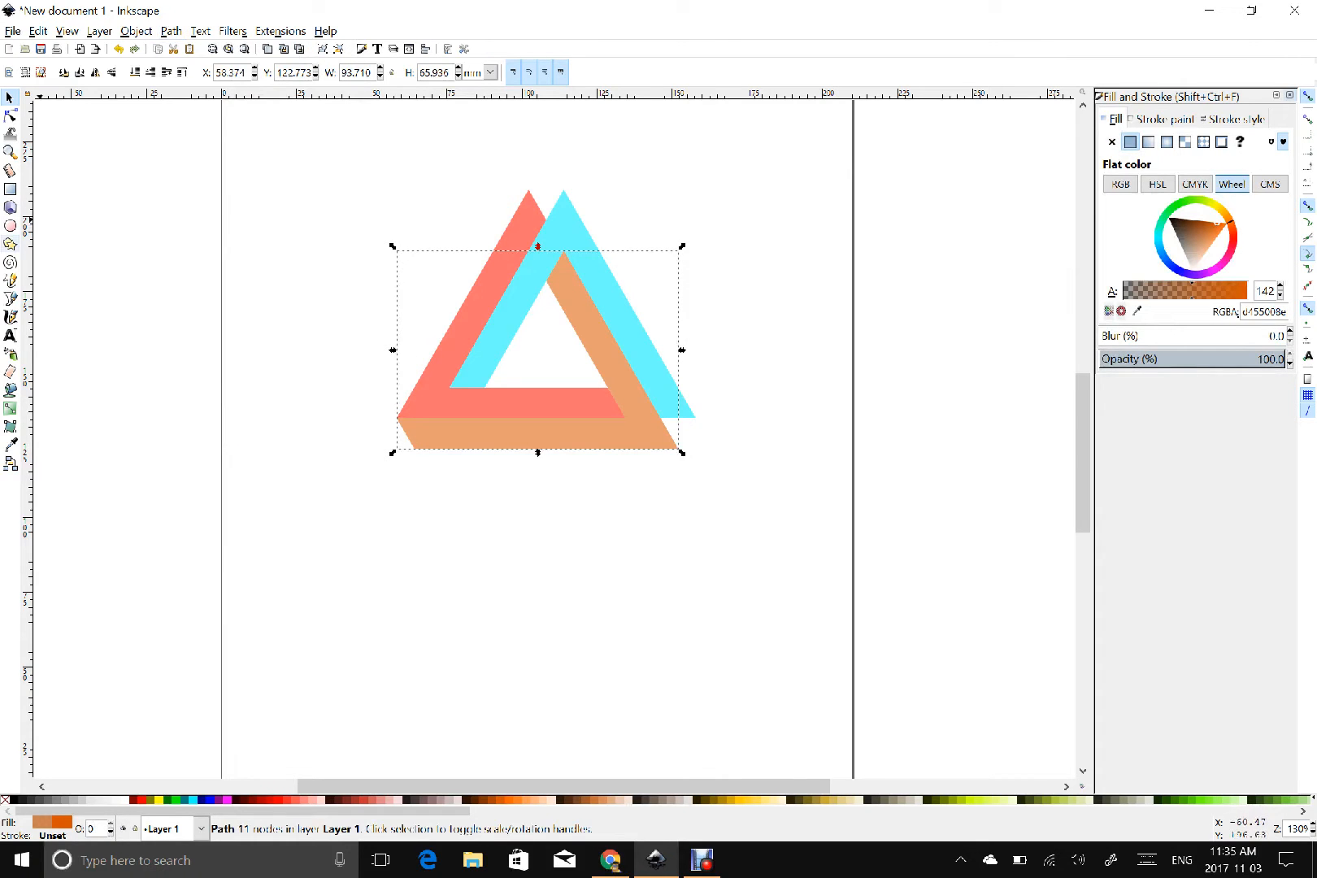
- Draw a closed Bezier triangle in the lower-right gap between the aqua end and the orange corner
click(11, 299)
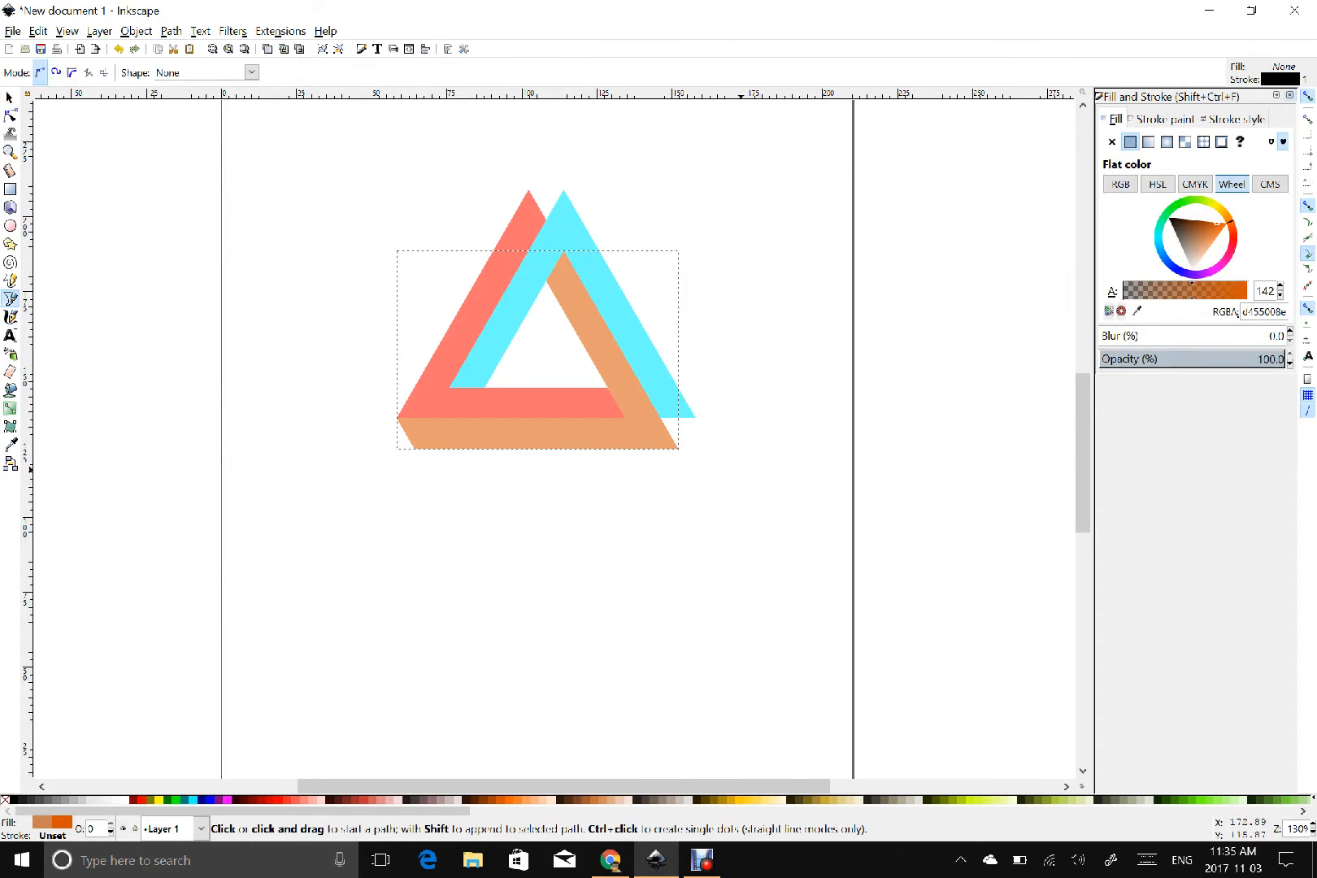
click(695, 417)
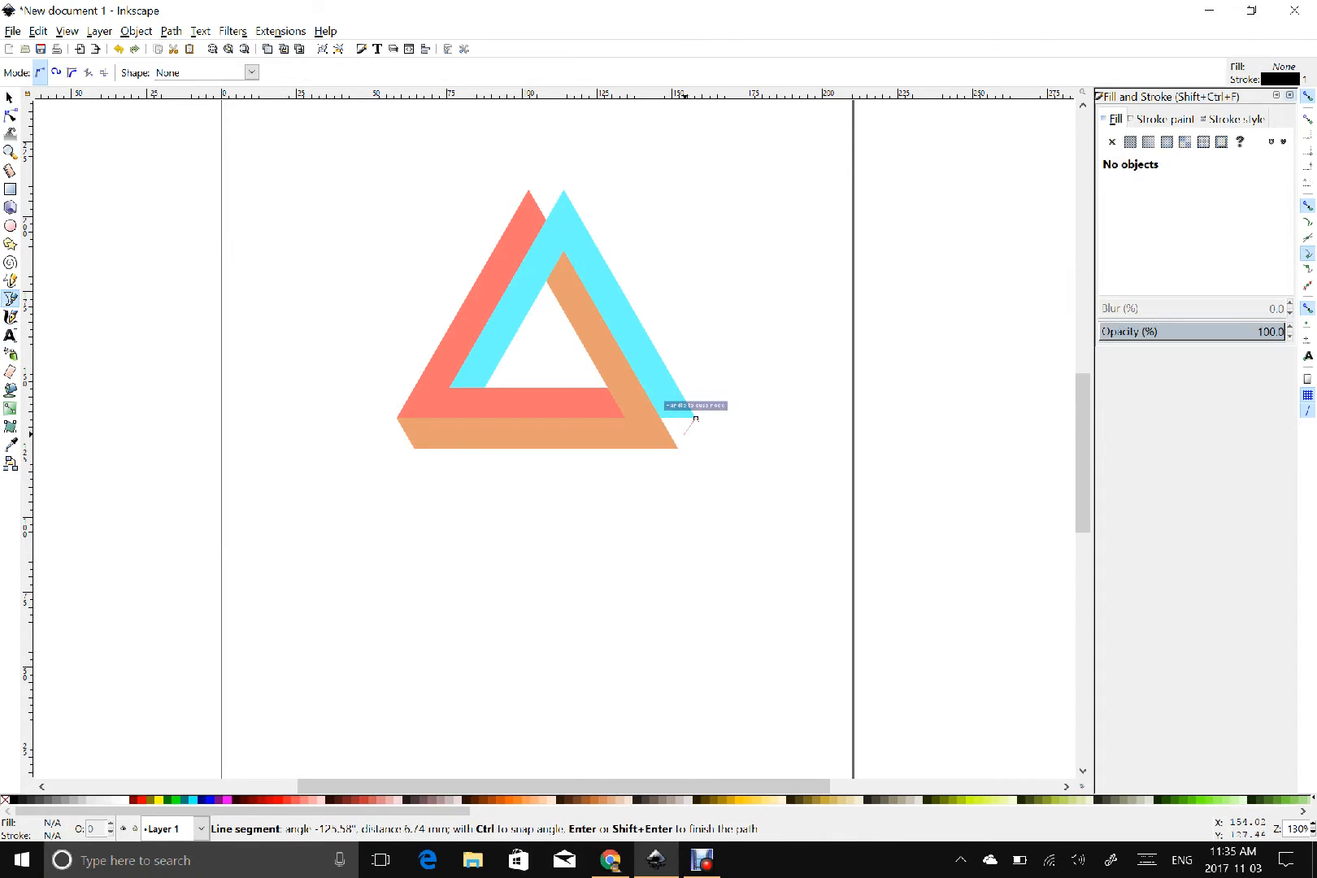
click(678, 448)
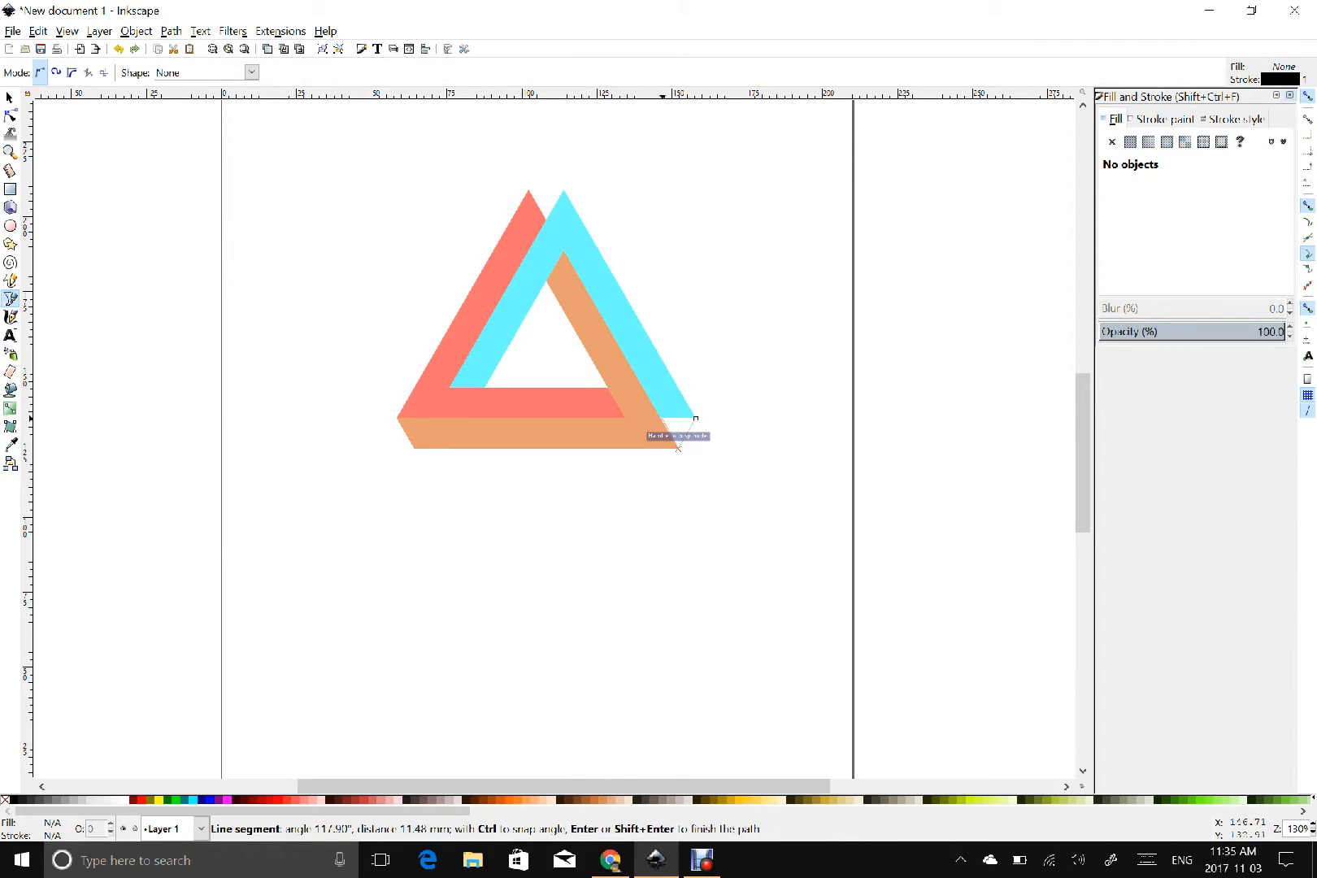
click(660, 418)
click(695, 418)
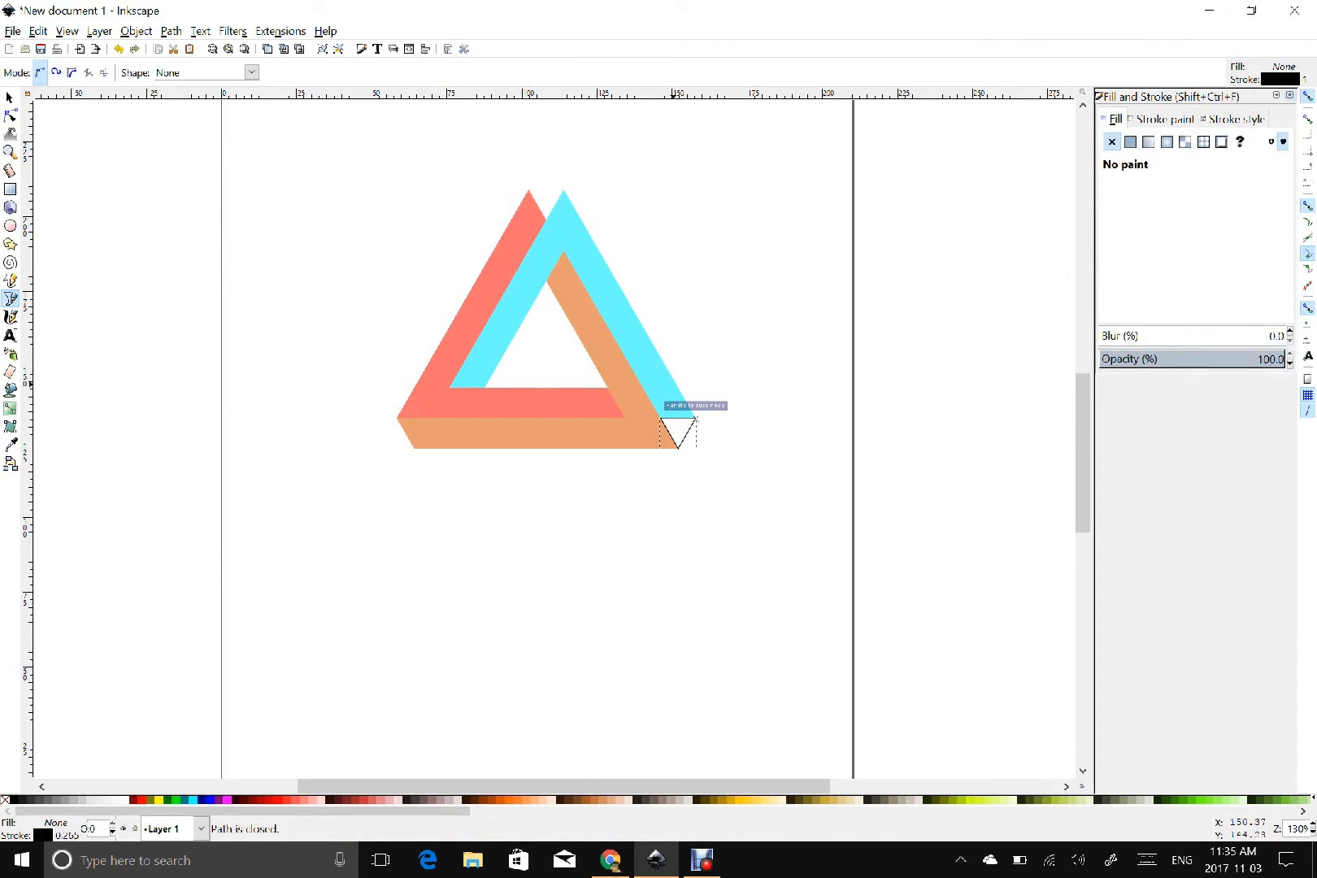
- Merge the lower-right corner triangle with the aqua shape using Union
click(10, 97)
shift+click(616, 302)
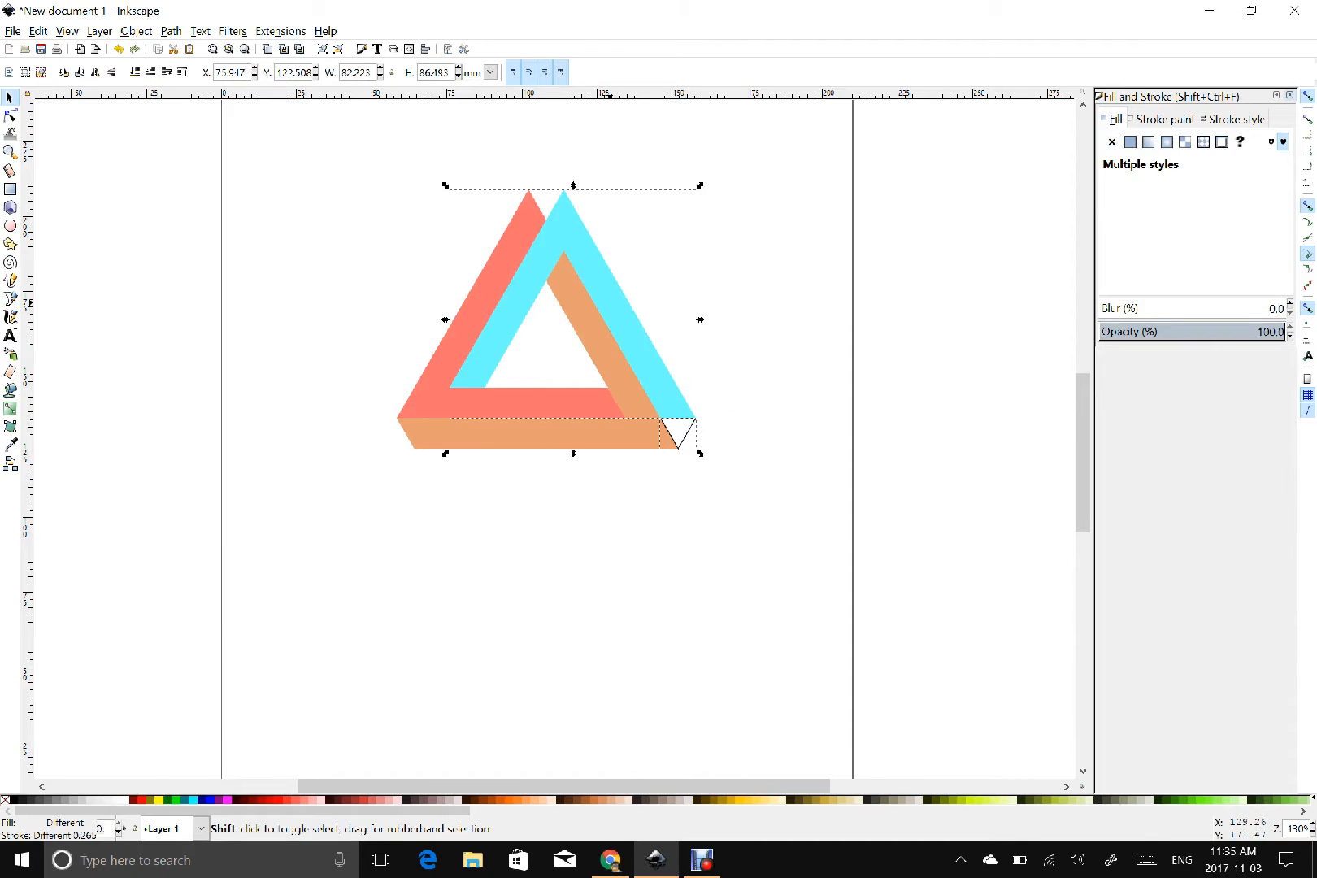
click(171, 31)
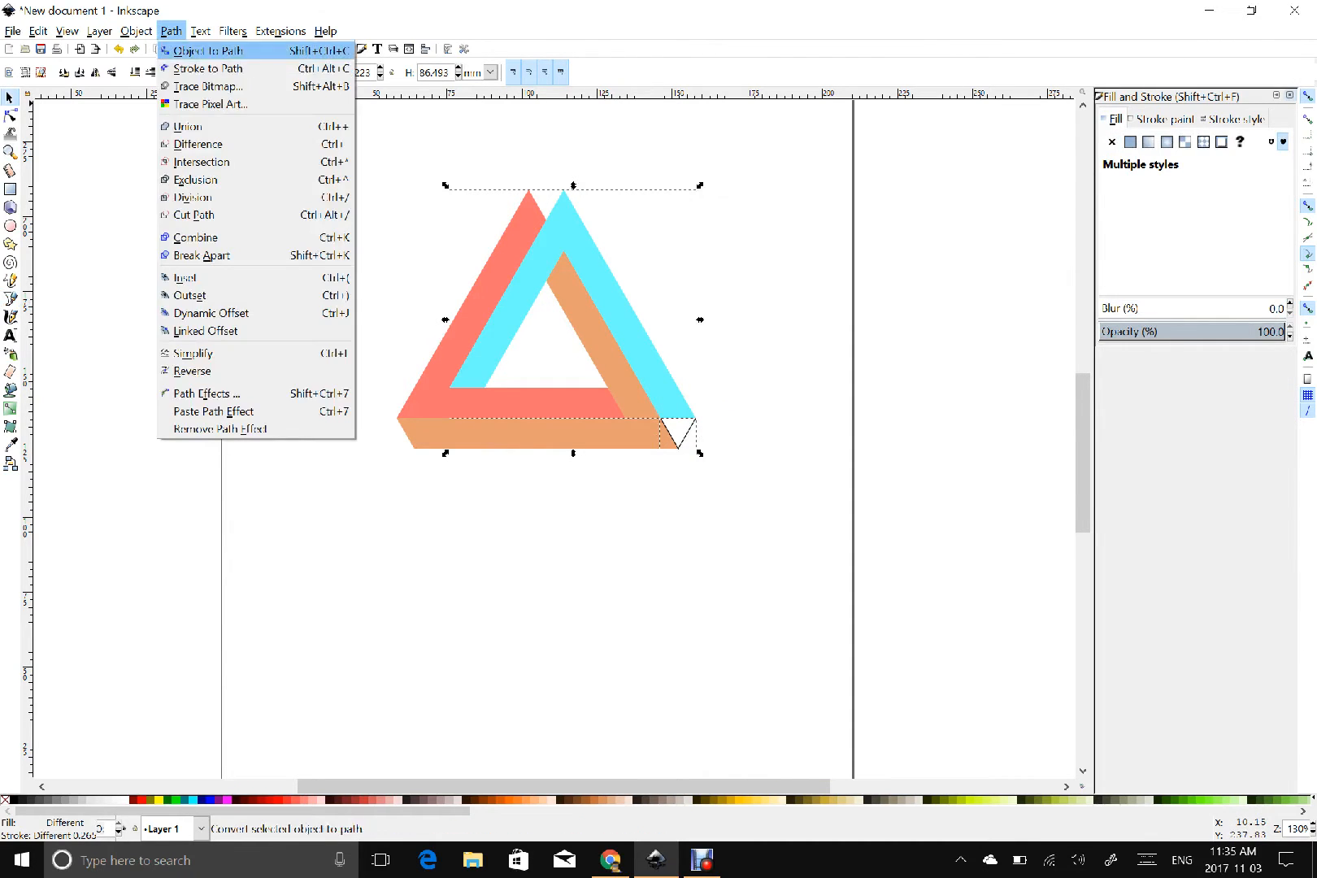
click(191, 126)
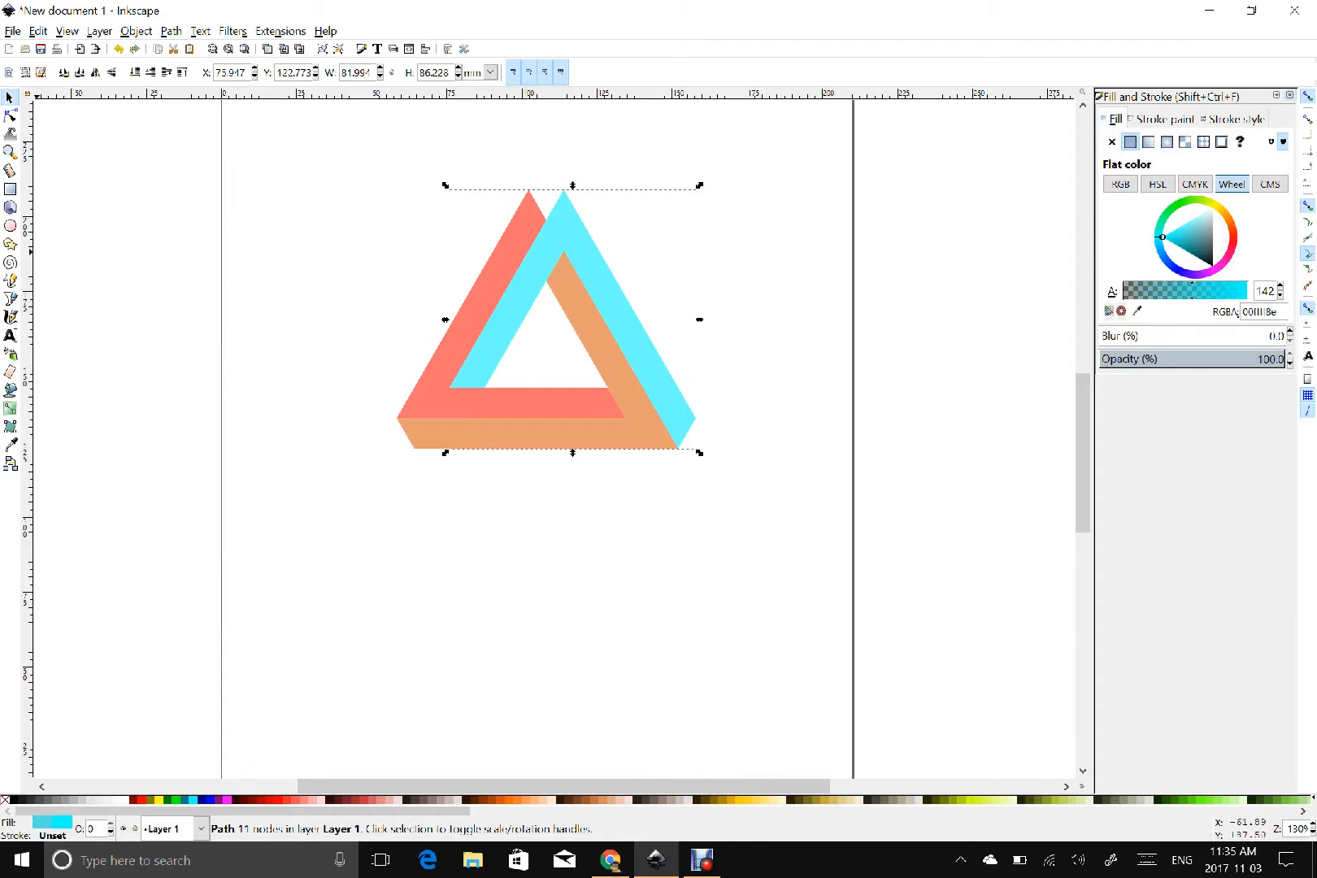
- Draw a closed Bezier triangle in the gap between the red and aqua tips at the figure's apex
click(10, 298)
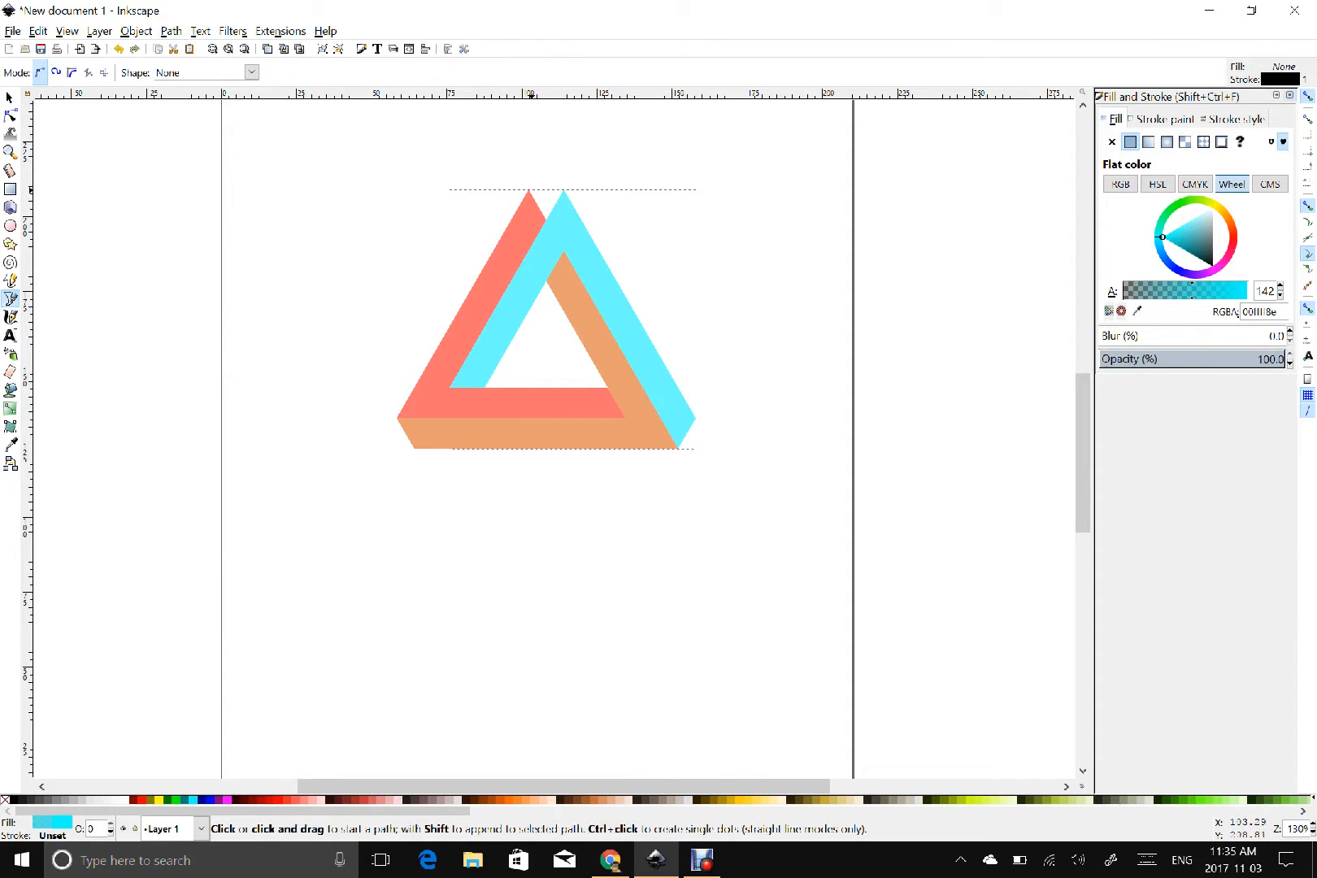
click(528, 189)
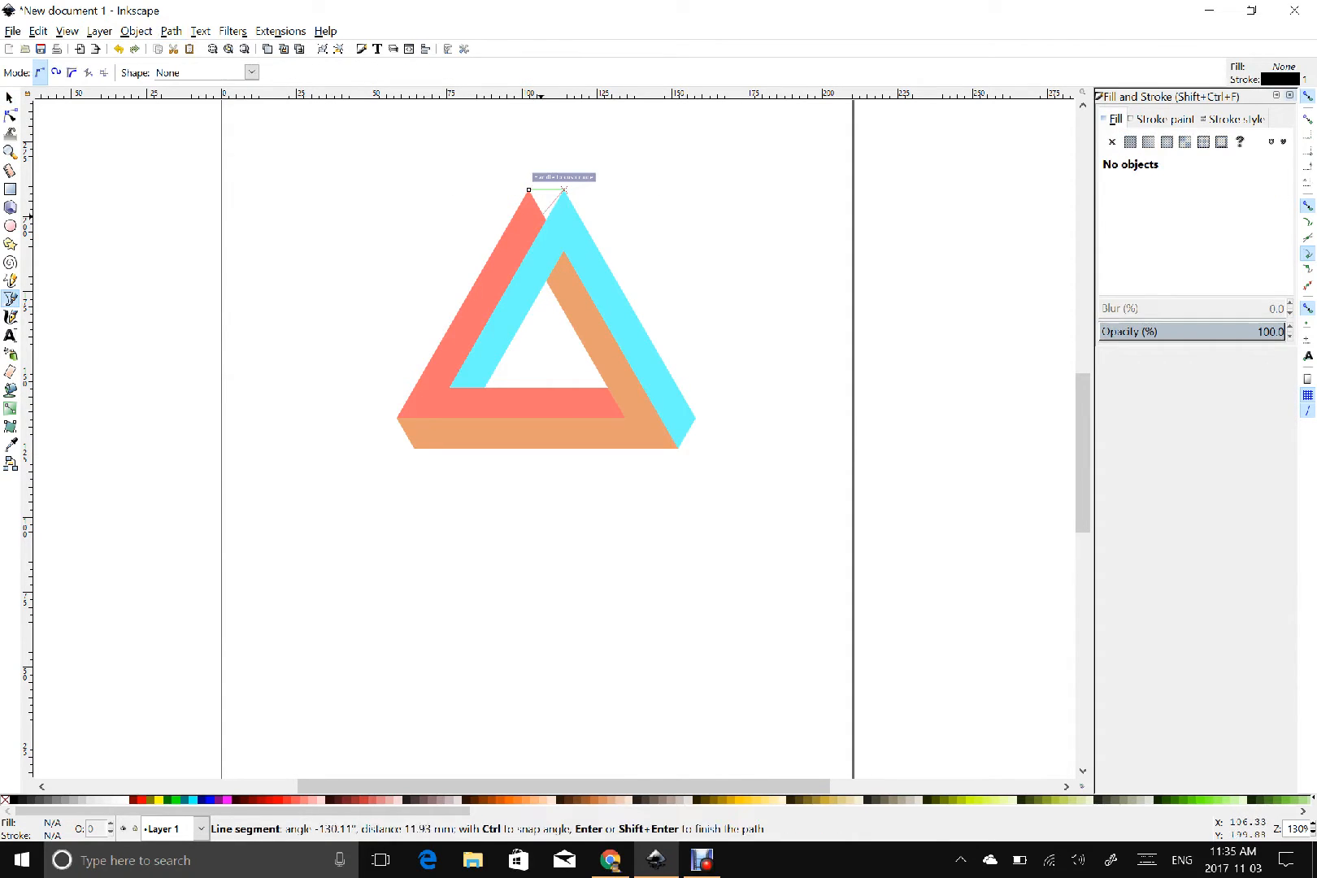
click(547, 220)
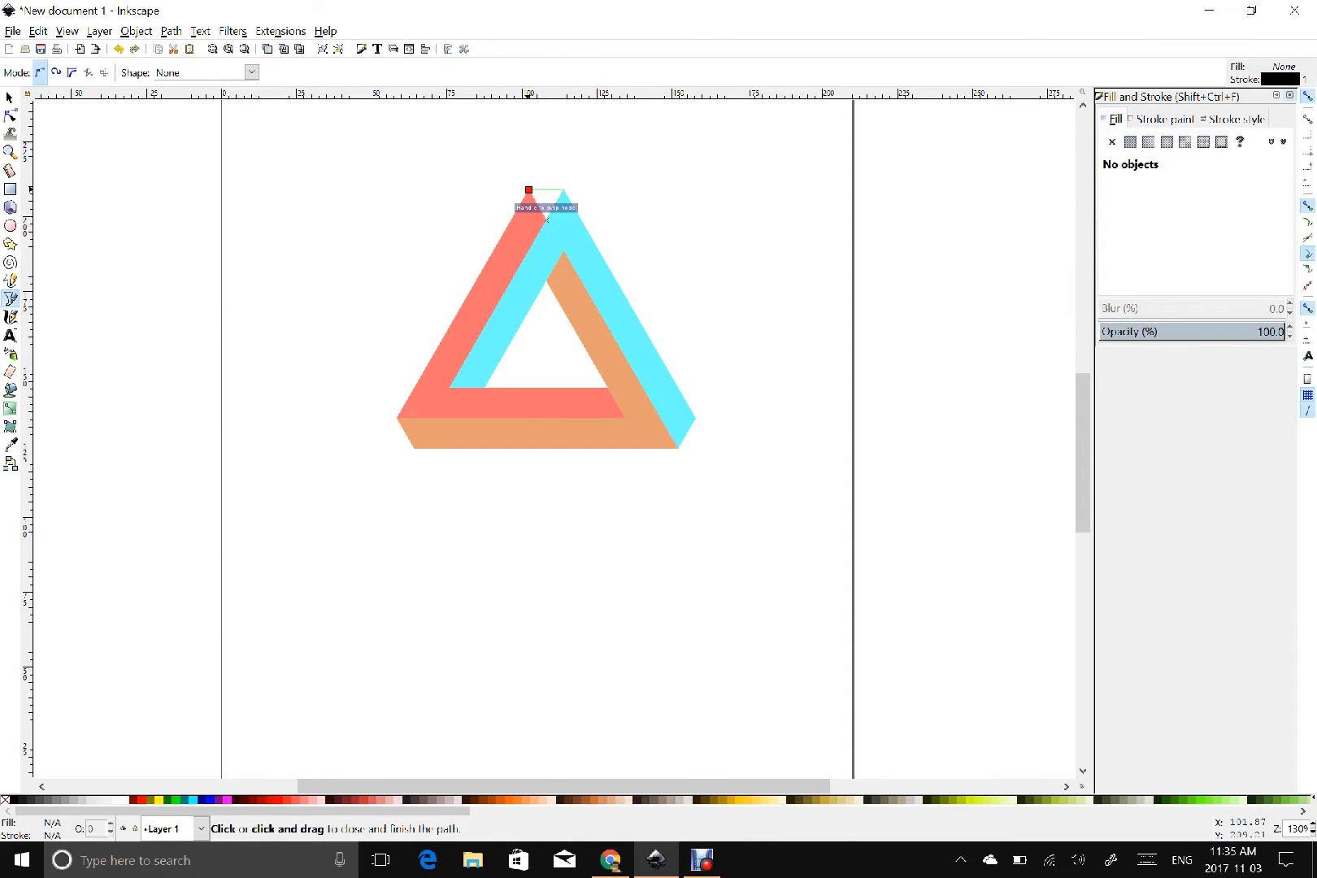
click(529, 189)
- Merge the apex triangle with the red shape using Union, and clear the selection
key(s)
shift+click(527, 213)
click(171, 31)
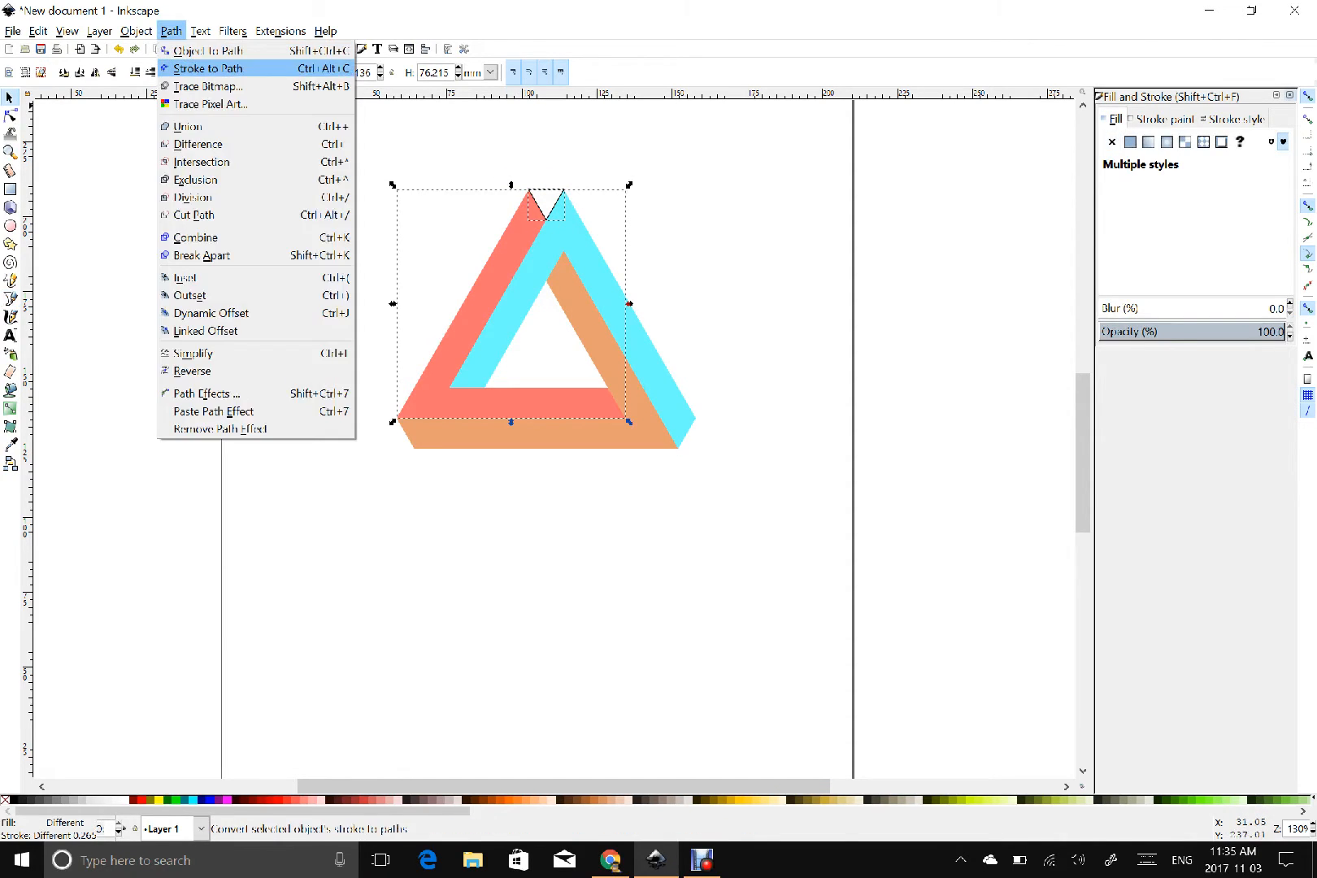
click(188, 126)
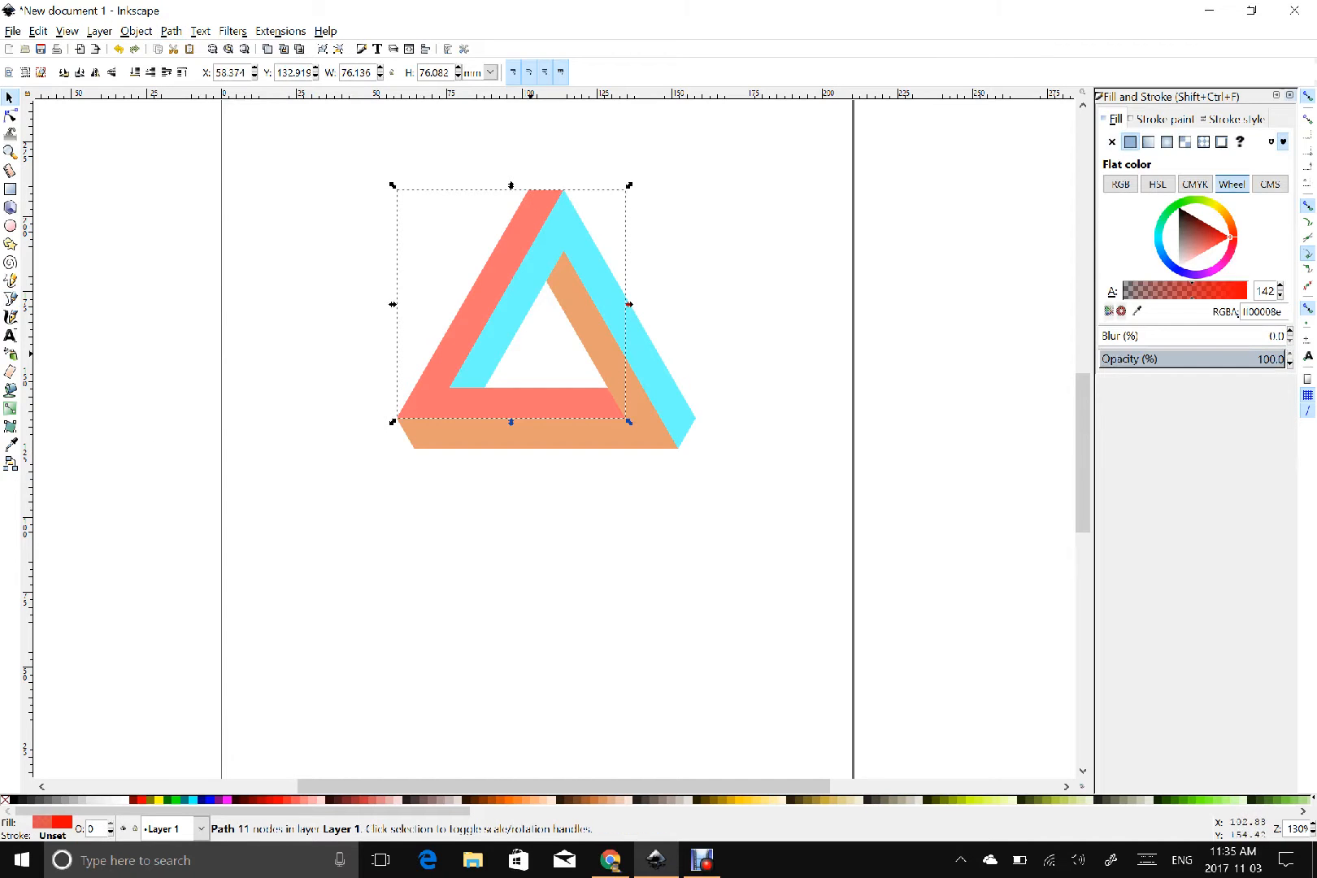
click(661, 497)
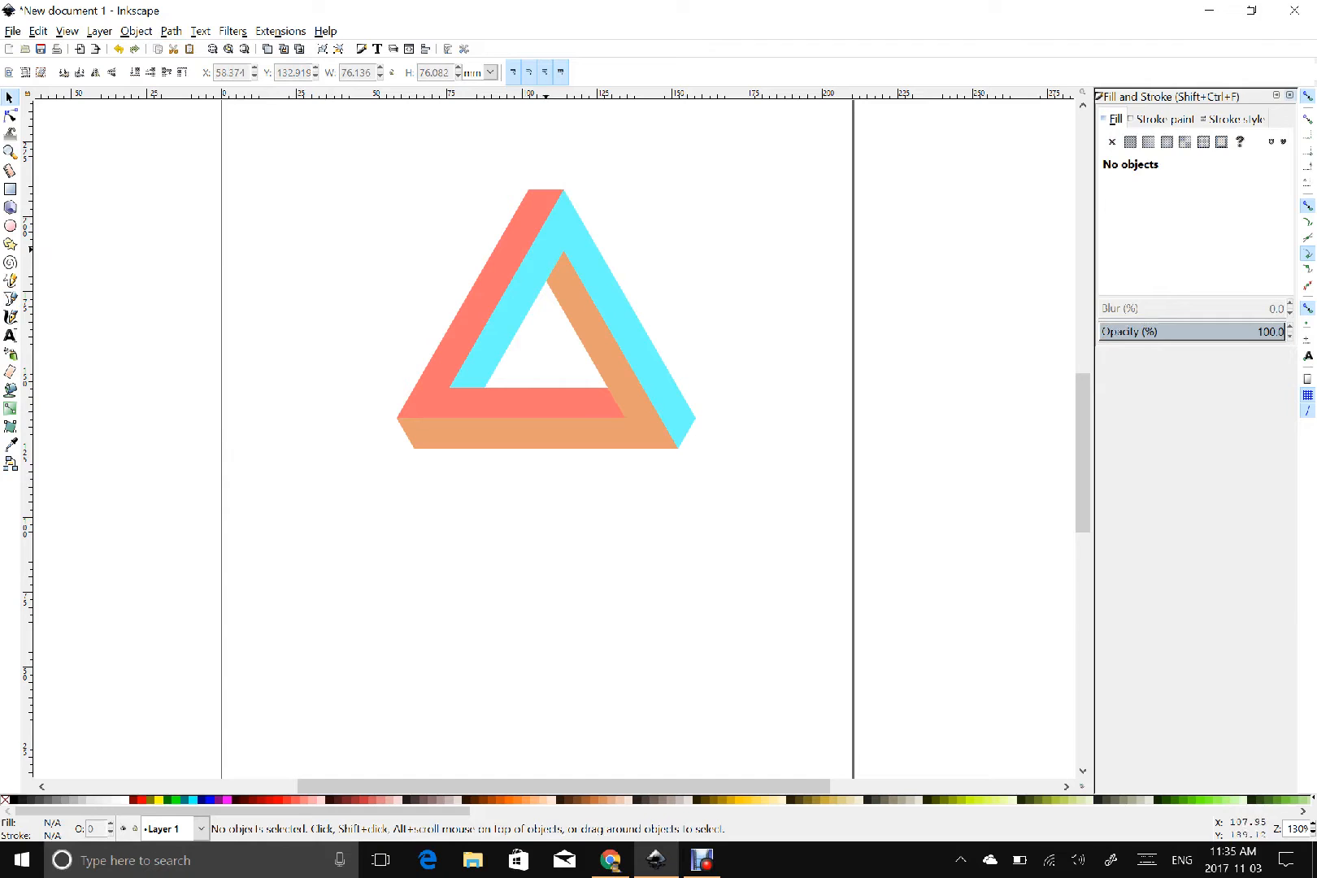
- Give the red shape a linear gradient fill running from its inner lower-left corner up to the figure's apex
click(524, 235)
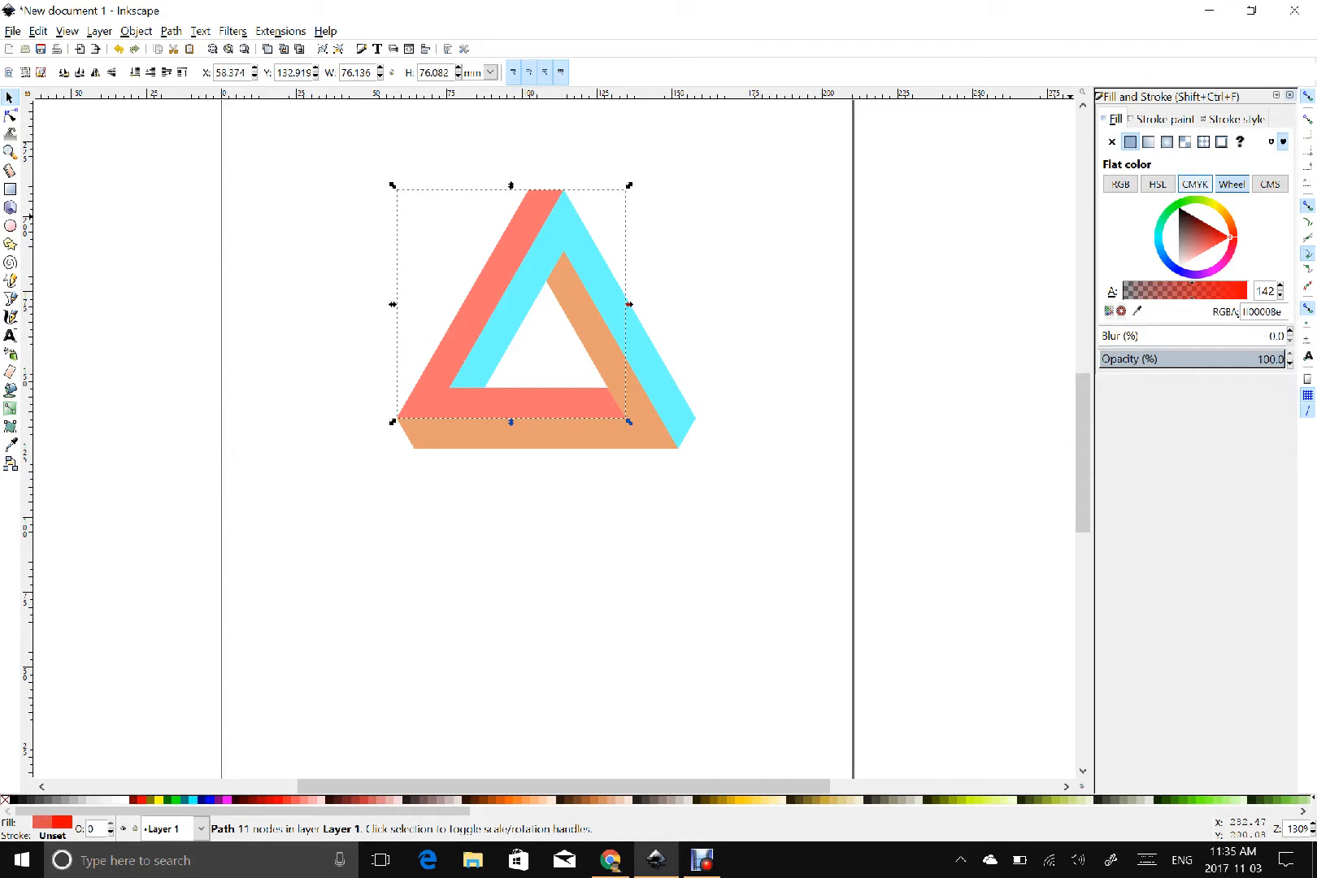
click(1148, 142)
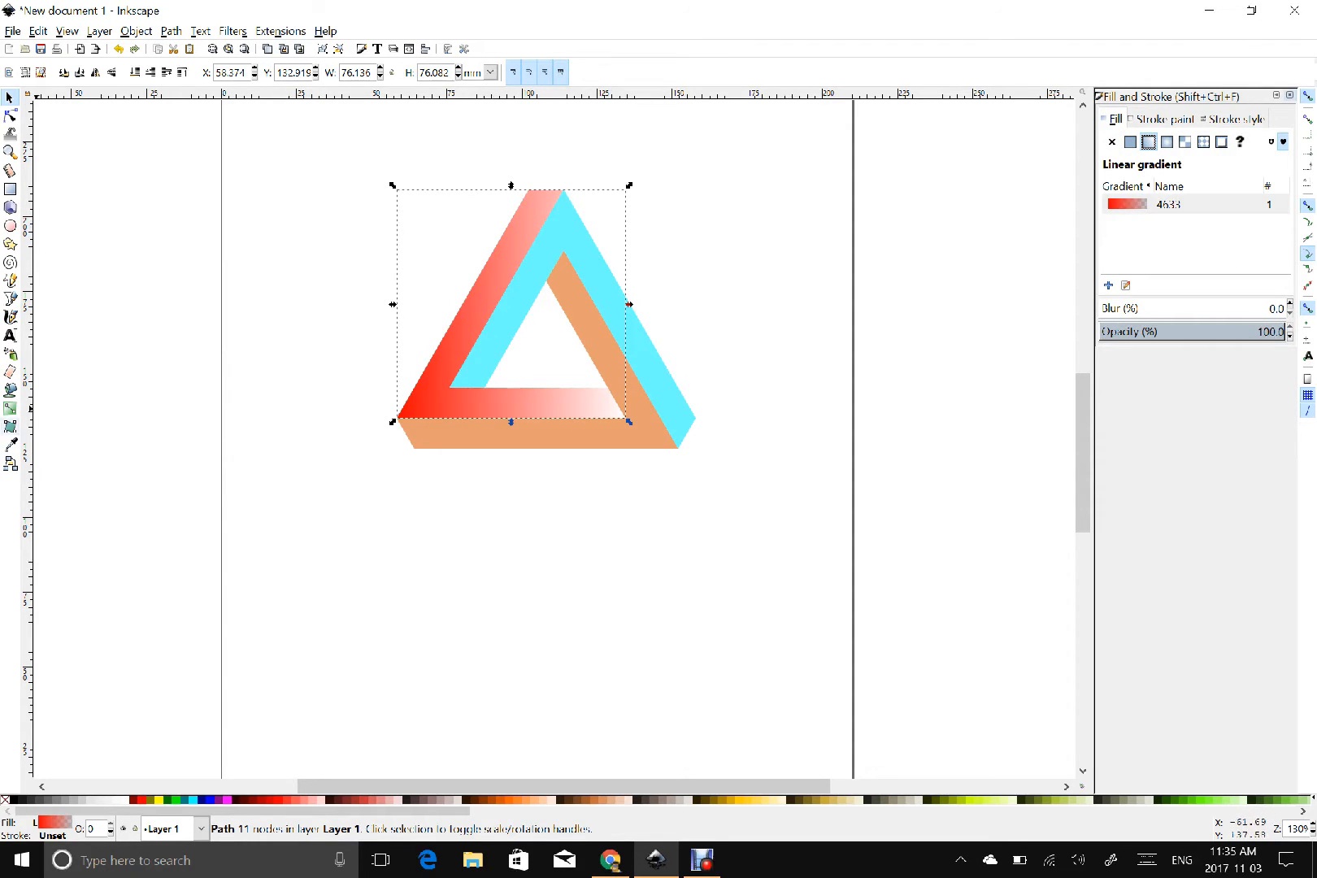
click(11, 408)
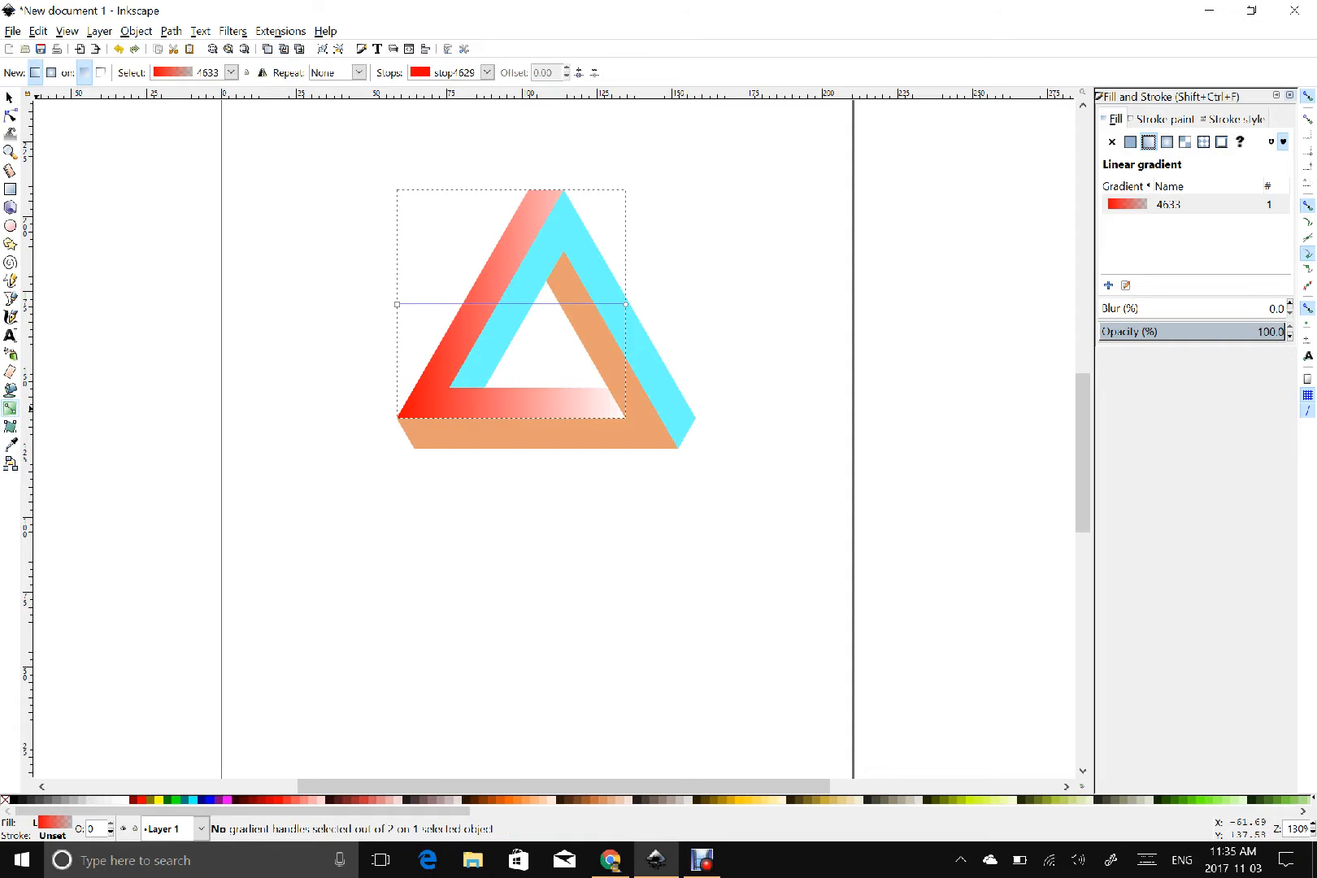
drag(396, 304, 415, 388)
drag(625, 304, 564, 190)
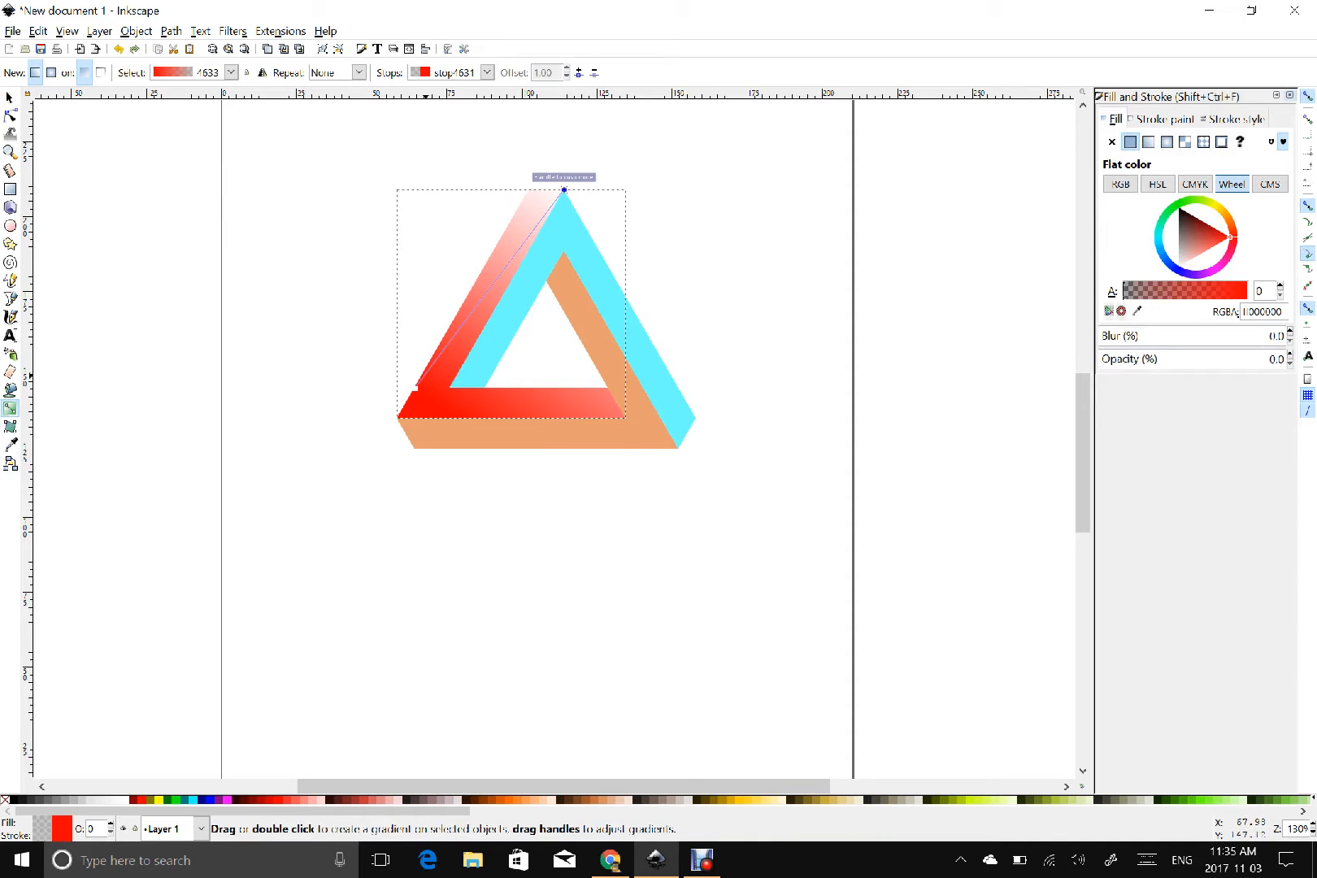
drag(415, 388, 449, 387)
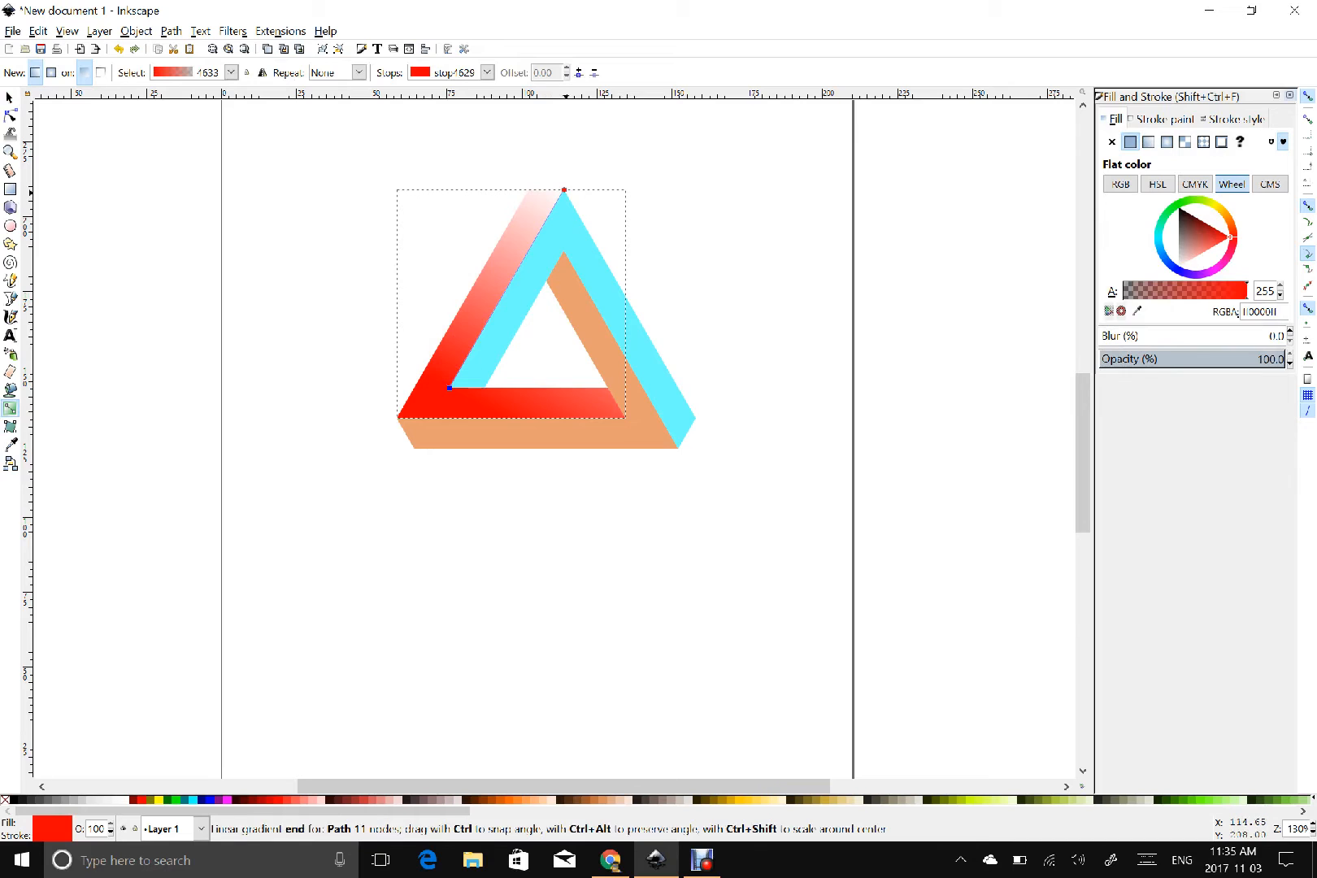
- Colour the red shape's gradient with dark red ae0000ff at the lower-left stop and opaque pale red ffa2a2ff at the apex stop
click(564, 190)
drag(1231, 236, 1218, 244)
drag(1125, 290, 1246, 290)
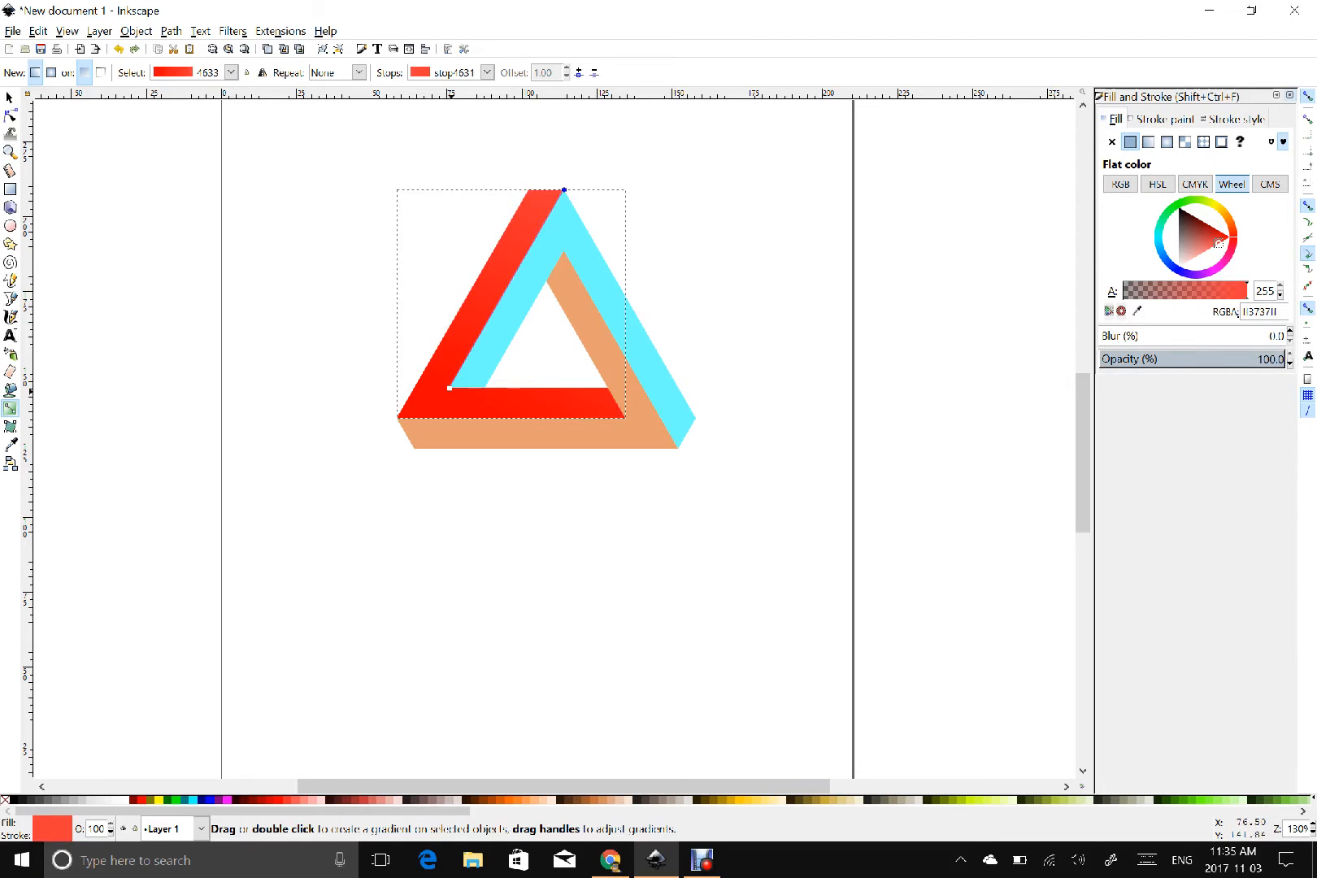
click(450, 387)
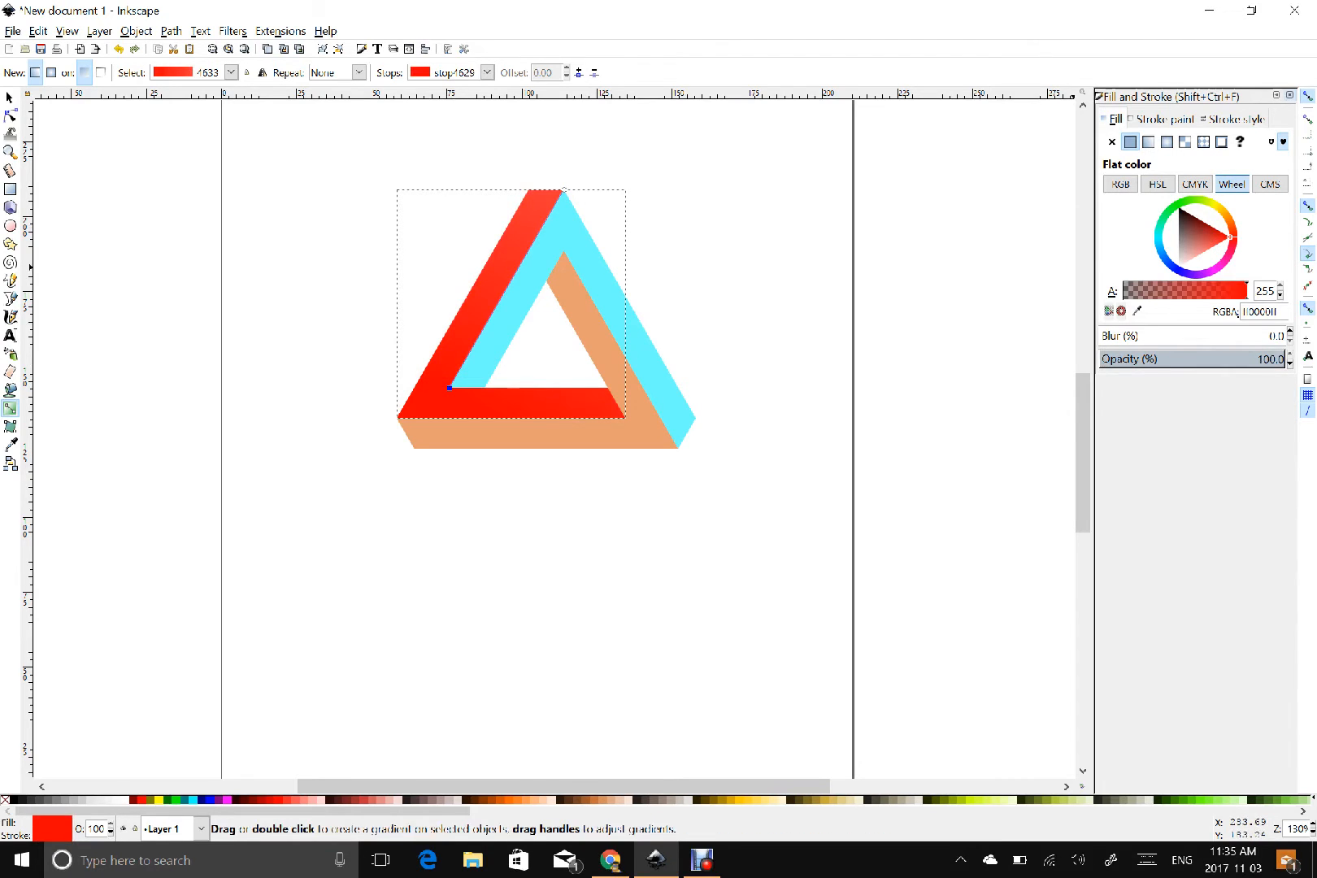
mouse_move(1230, 236)
mouse_down()
mouse_move(1202, 224)
mouse_move(1213, 228)
mouse_up()
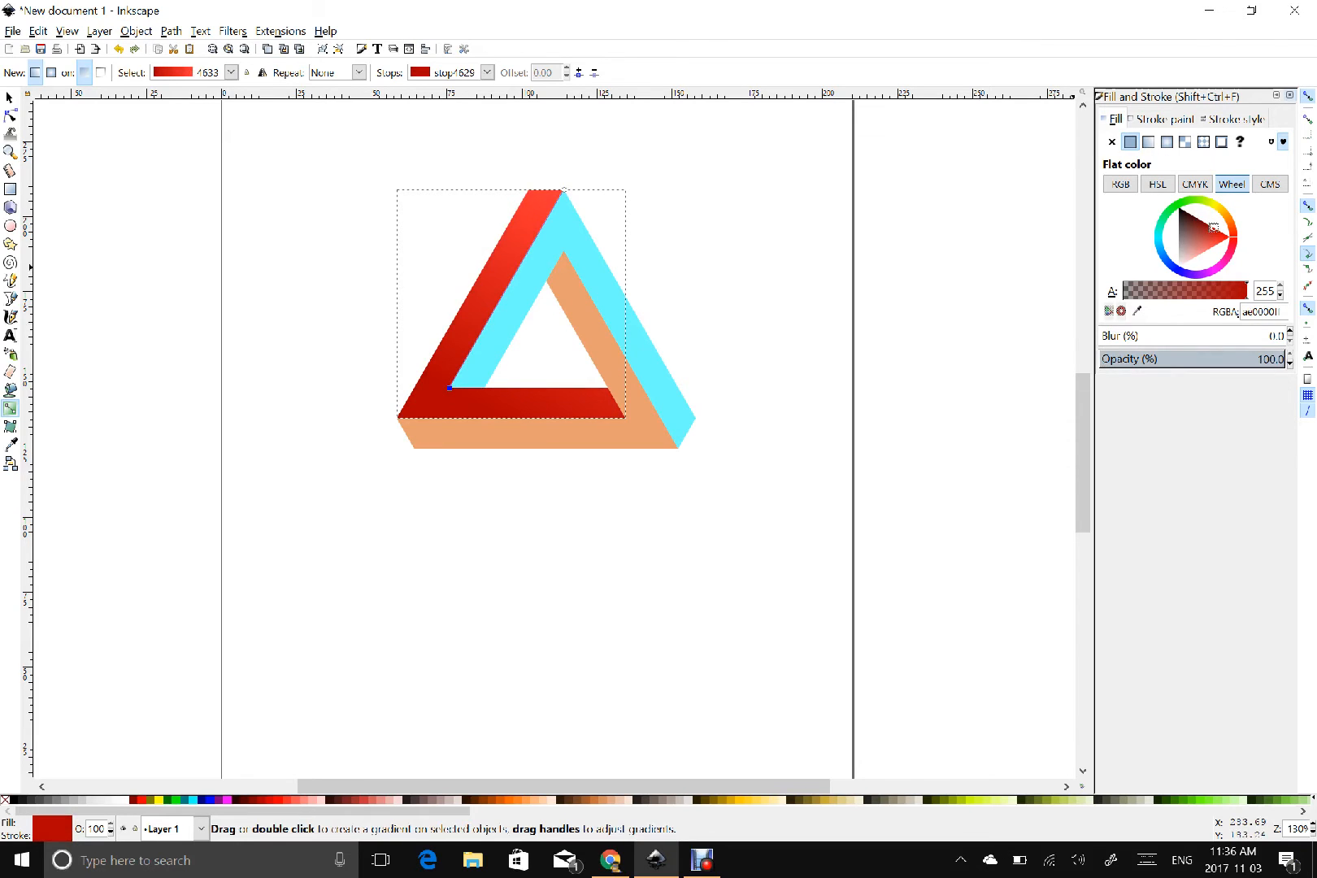
click(565, 190)
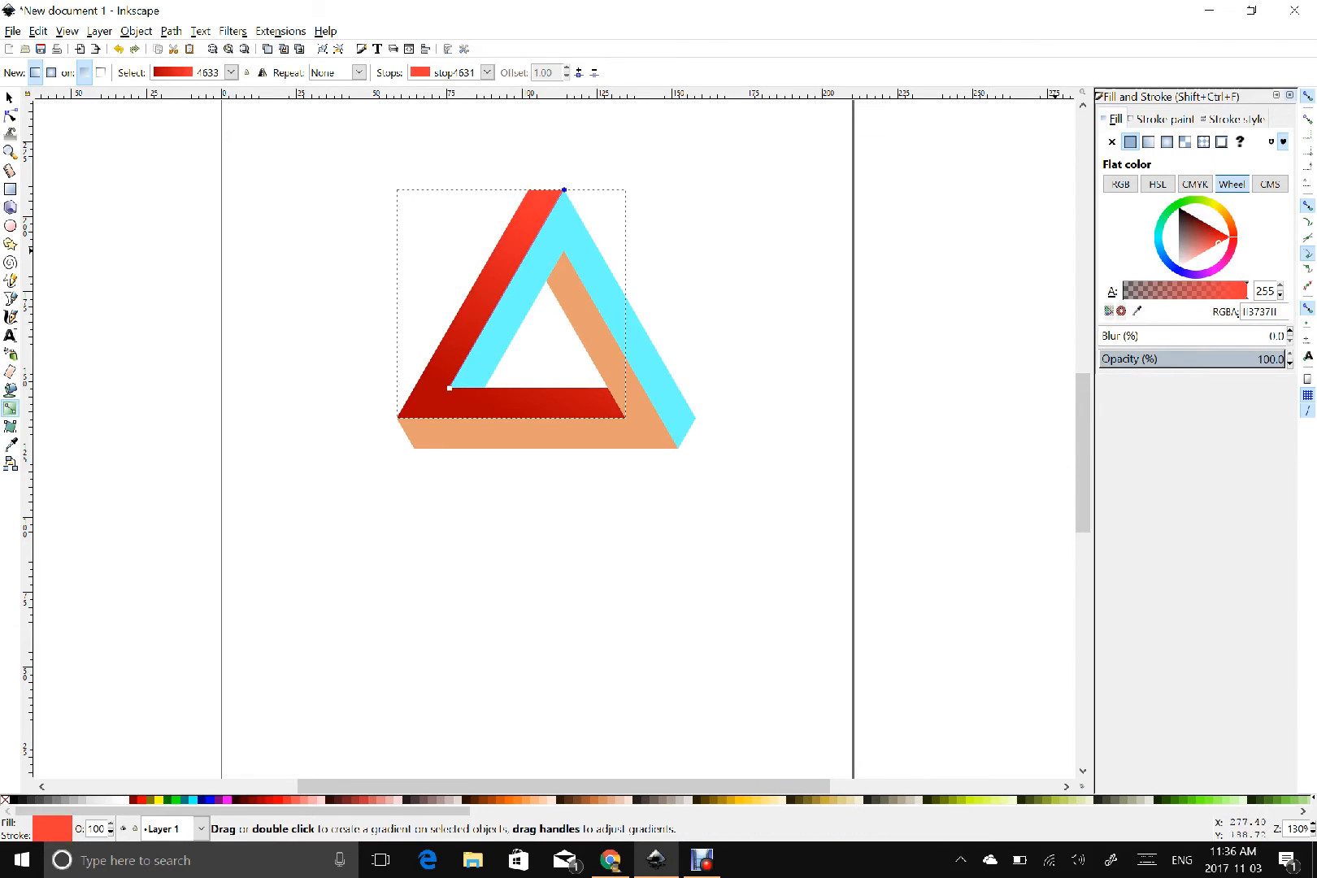
drag(1218, 241, 1198, 256)
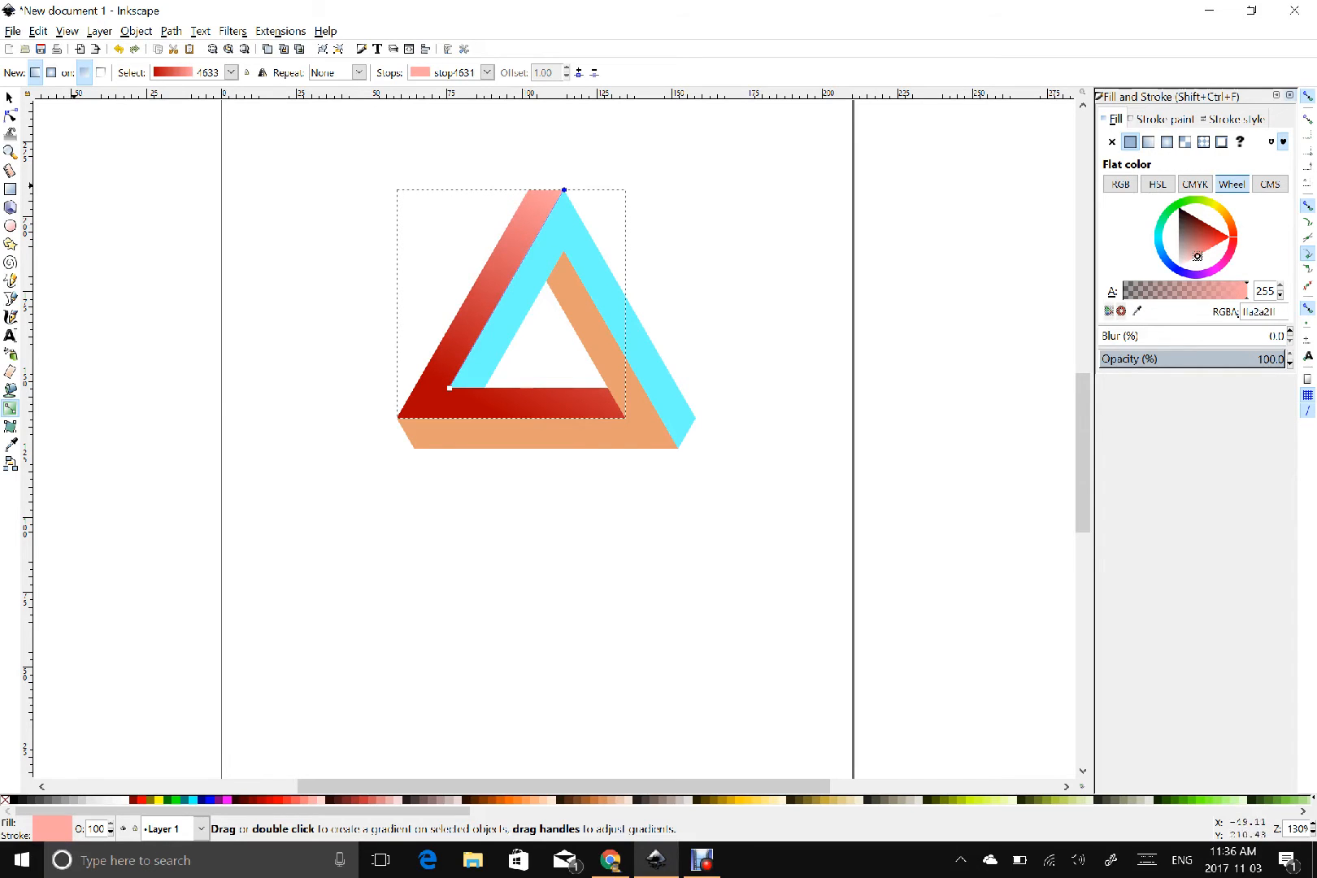
- Fill the orange shape with the red shape's gradient, running from dark at the central opening's top corner to light at the red bar's lower-right tip
click(10, 96)
click(542, 439)
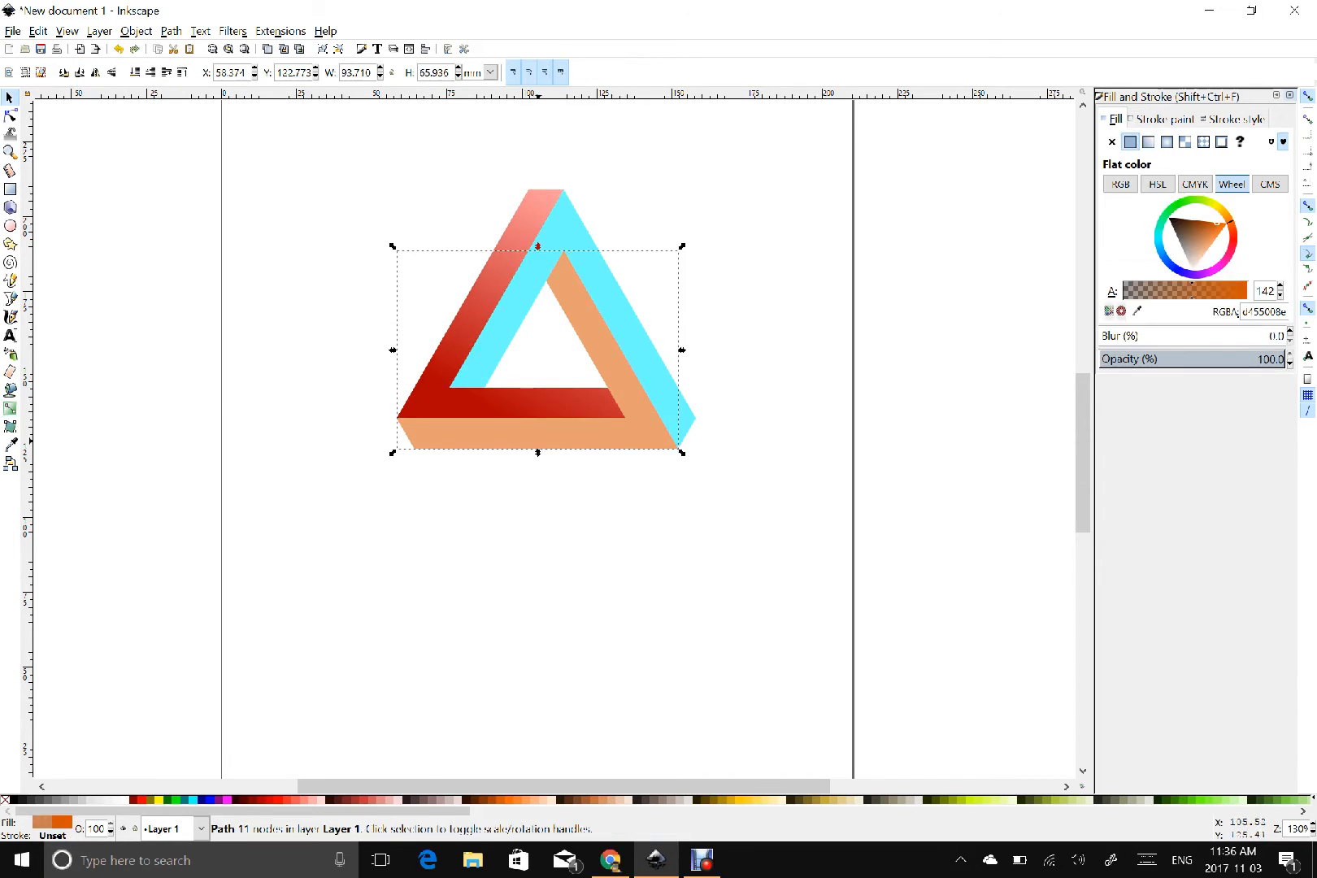
click(1148, 142)
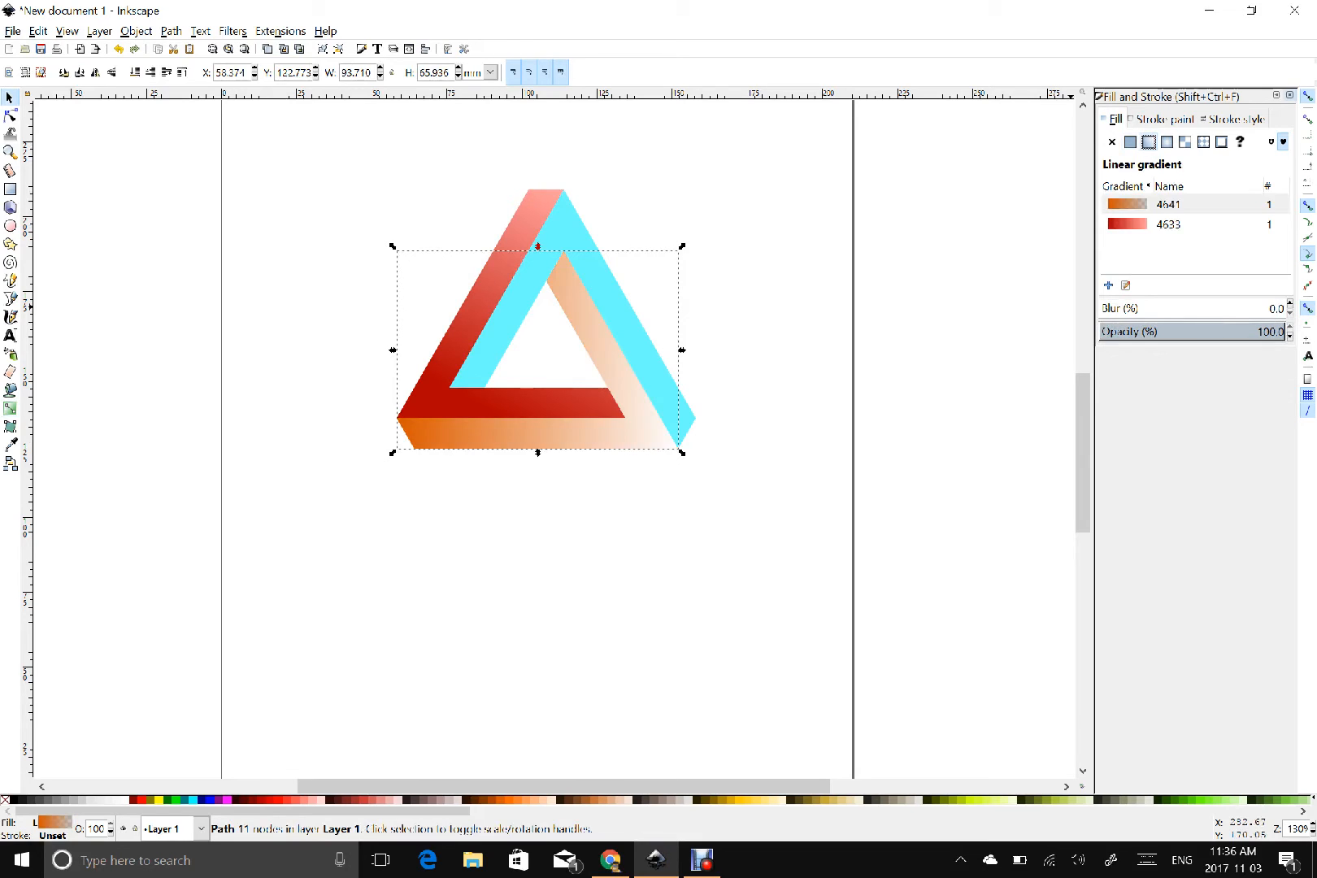
click(1169, 224)
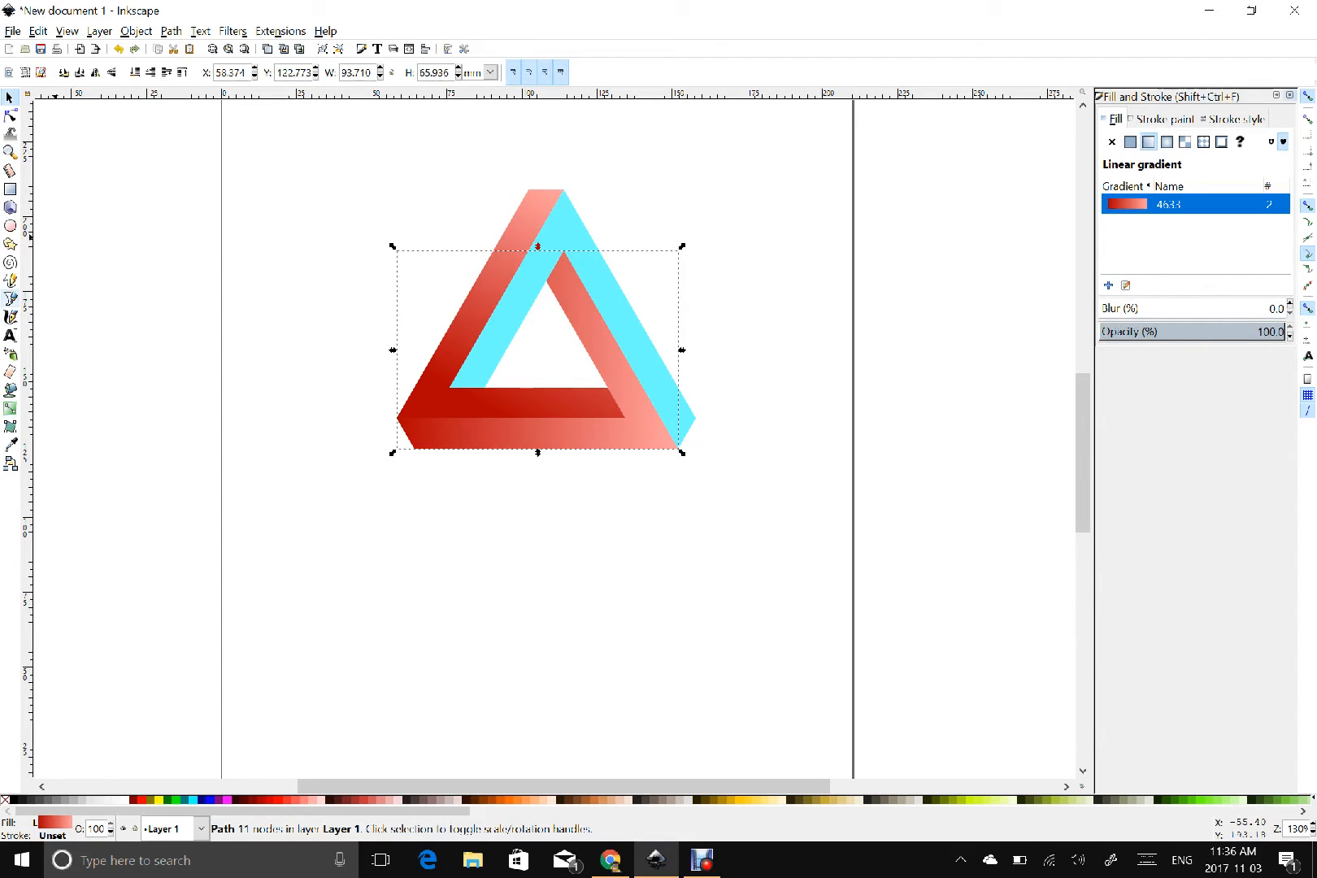
click(11, 408)
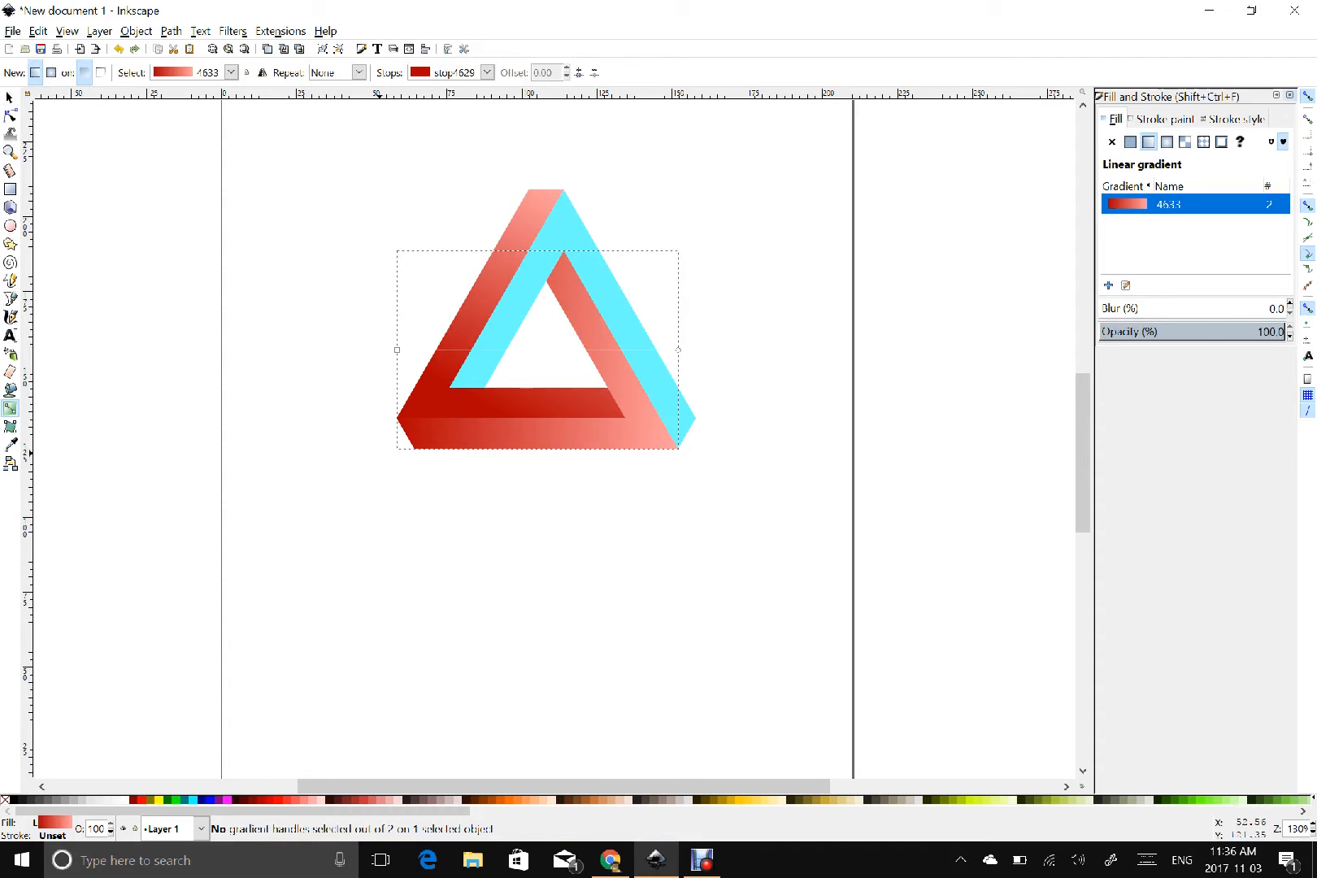
drag(397, 349, 678, 448)
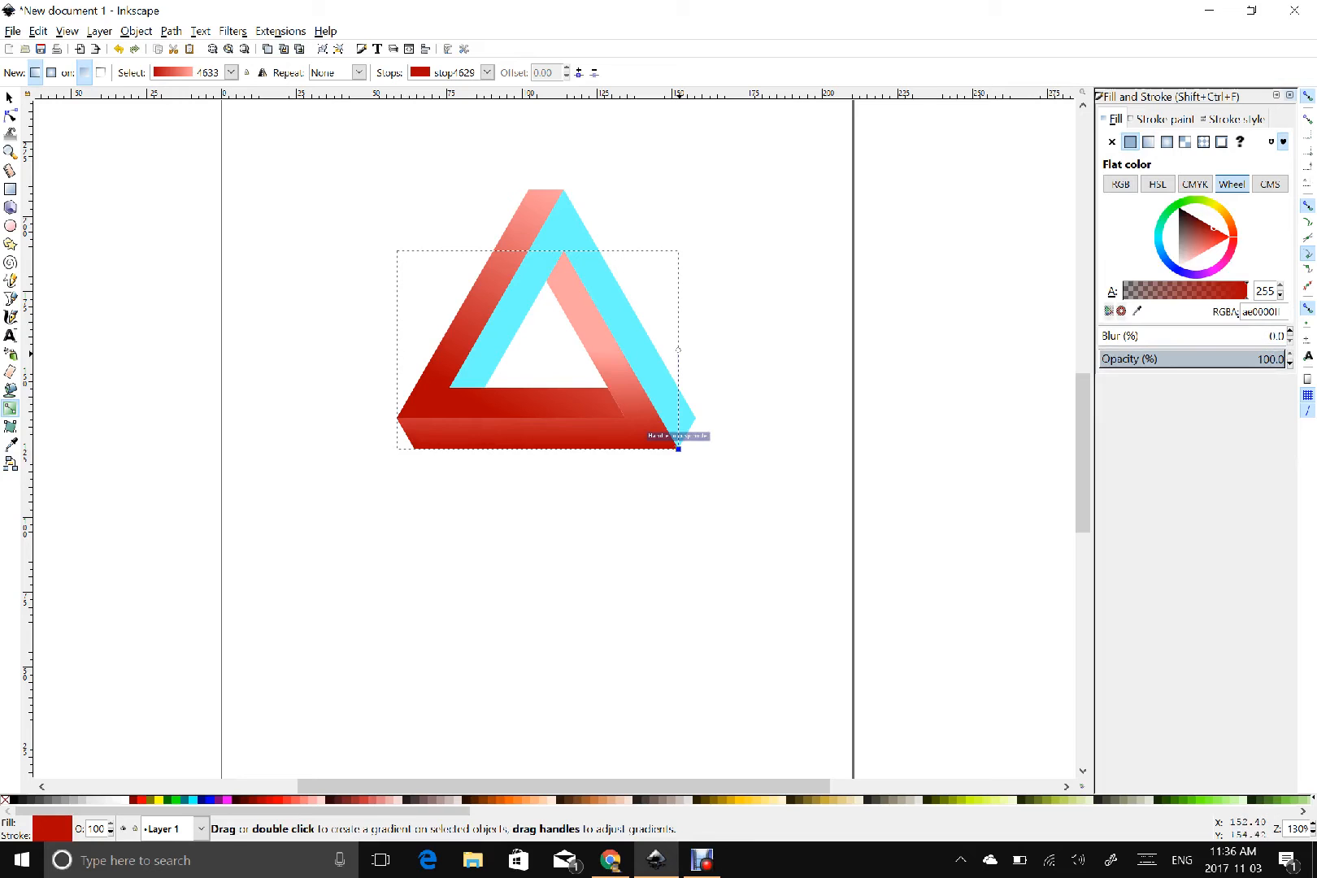
drag(678, 350, 547, 279)
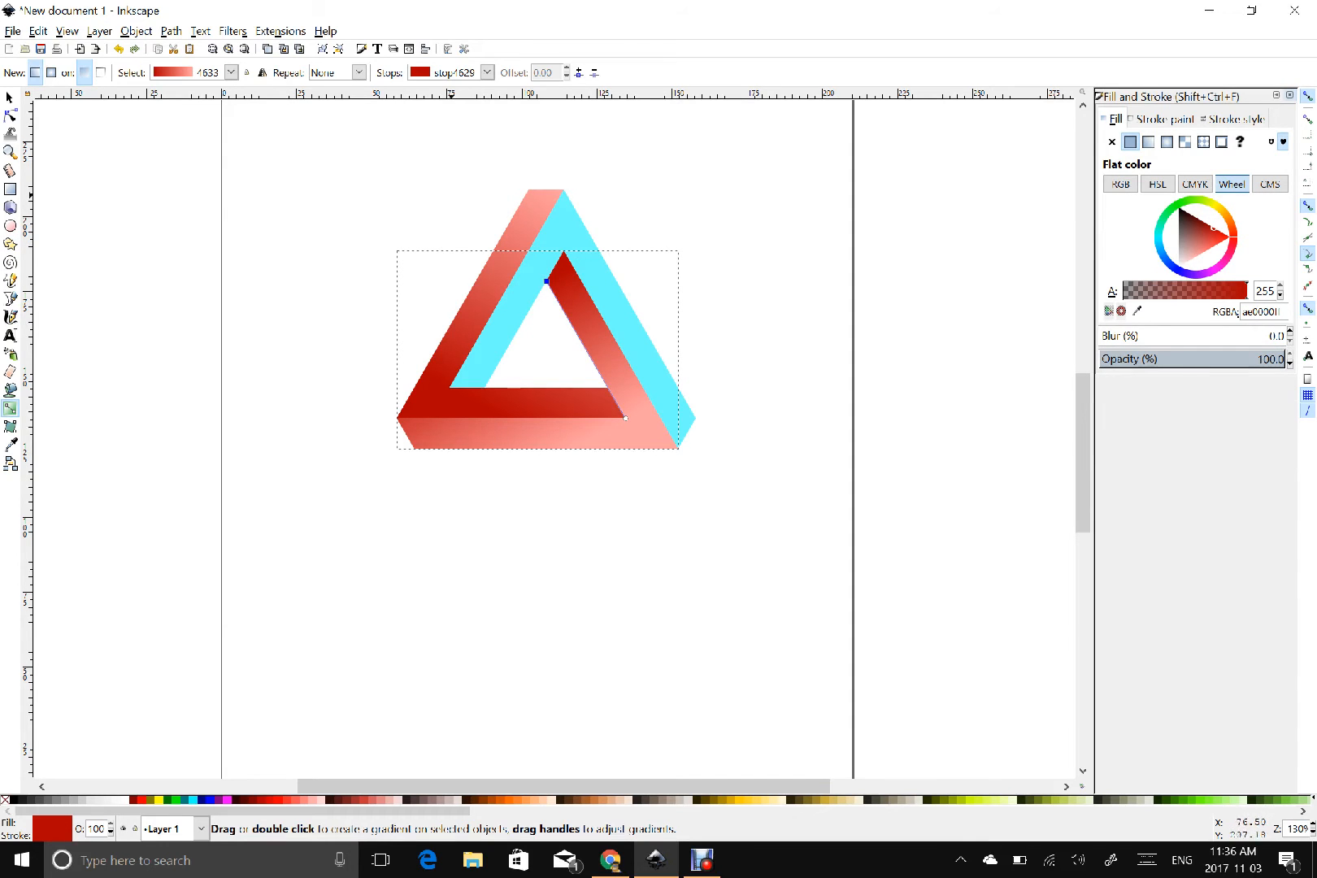
- Fill the aqua shape with the same red gradient, dark at its lower-right bottom corner and light at the inner apex, and clear the selection
click(9, 97)
click(581, 227)
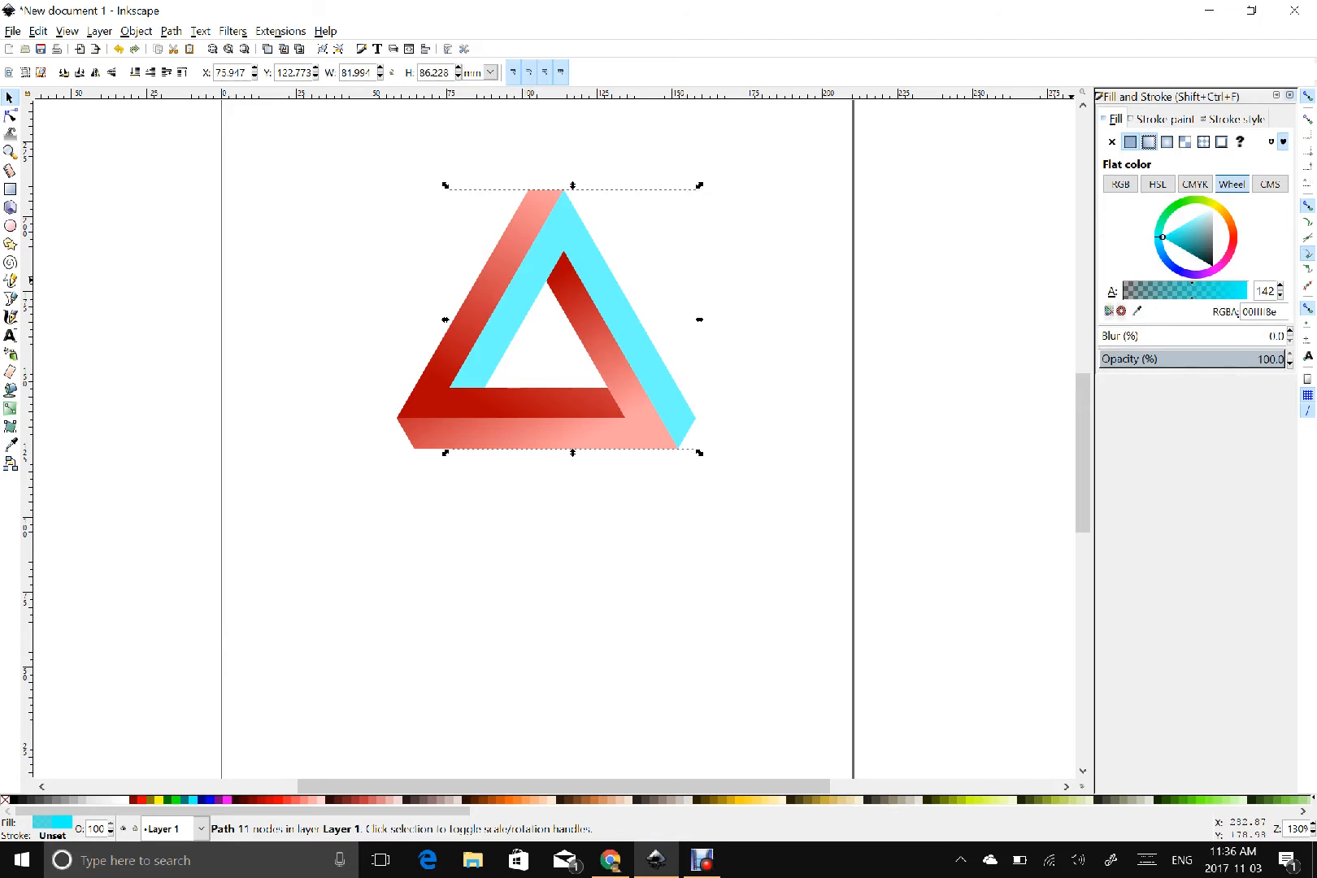
click(1147, 141)
click(1170, 224)
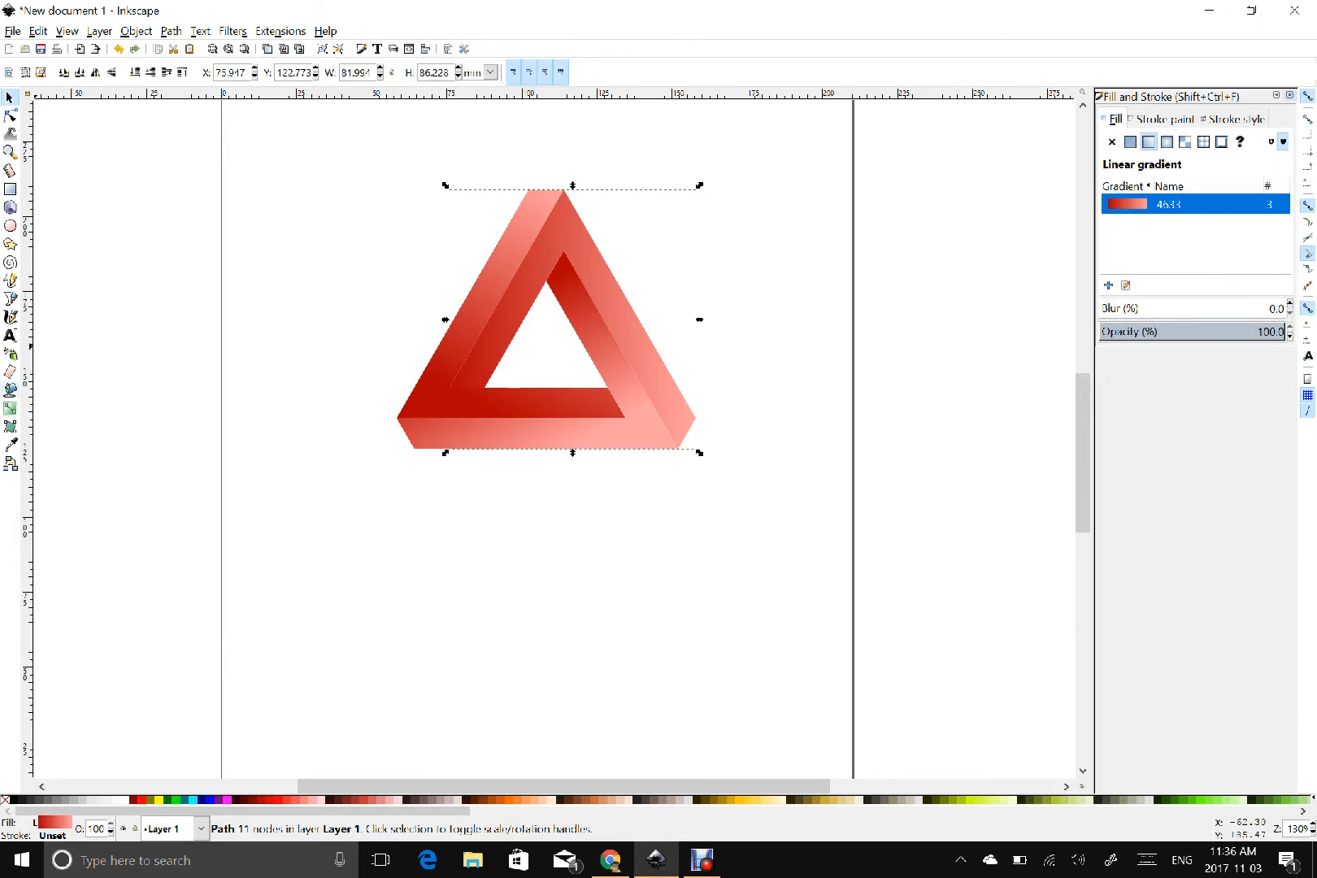
click(11, 408)
mouse_move(448, 320)
mouse_down()
mouse_move(653, 372)
mouse_move(678, 448)
mouse_up()
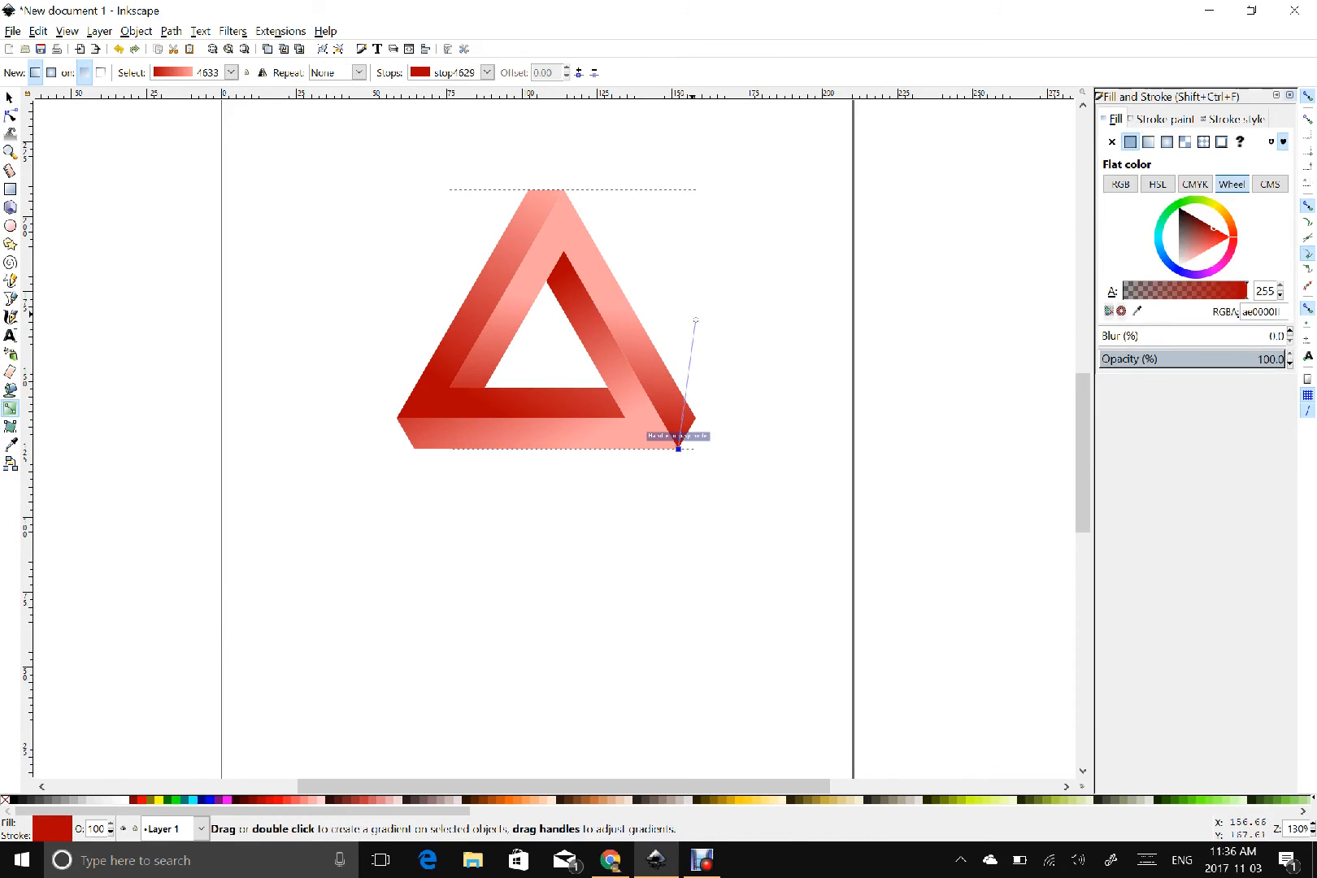
drag(695, 319, 564, 250)
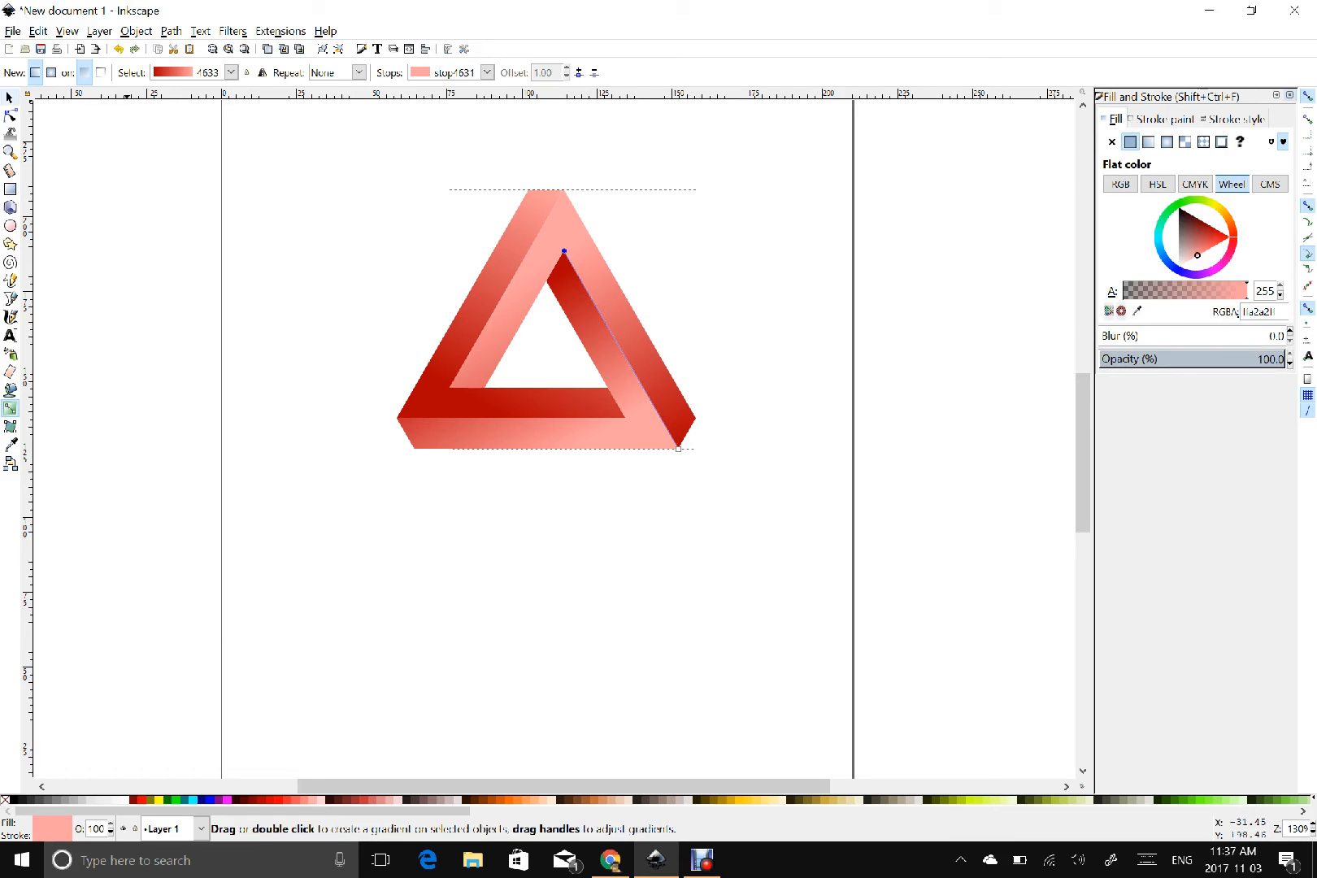
click(10, 97)
click(1054, 365)
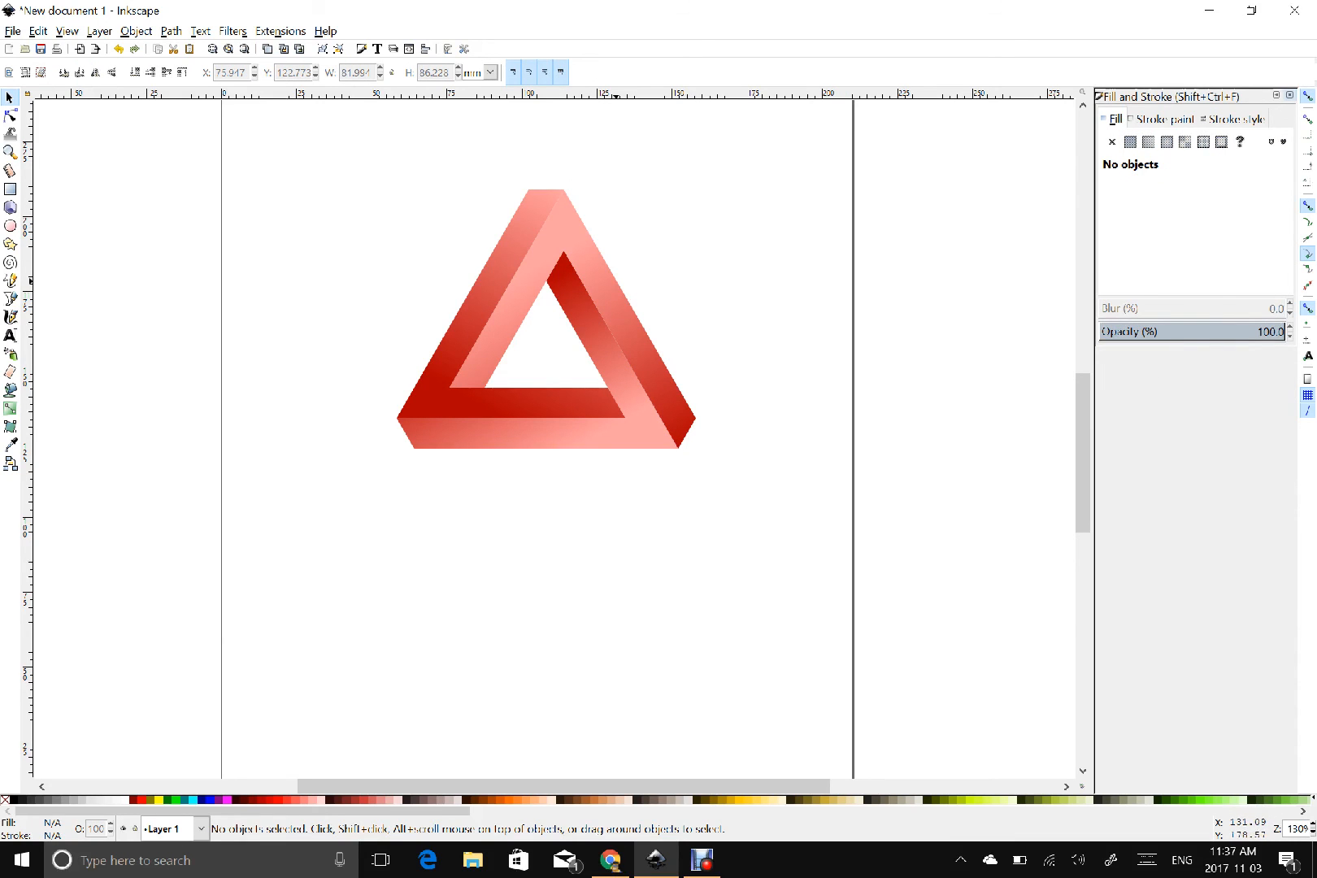
click(960, 861)
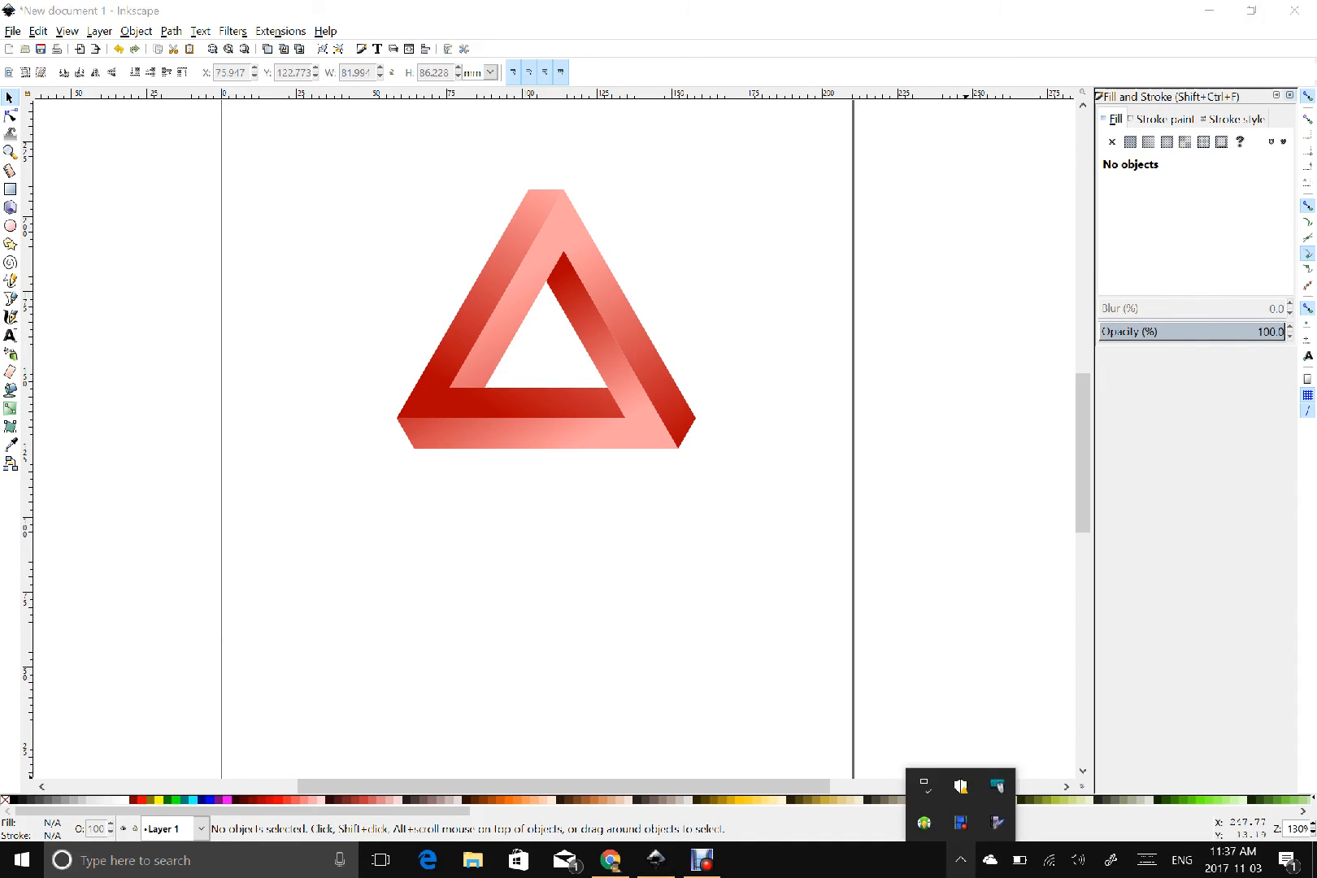
click(960, 823)
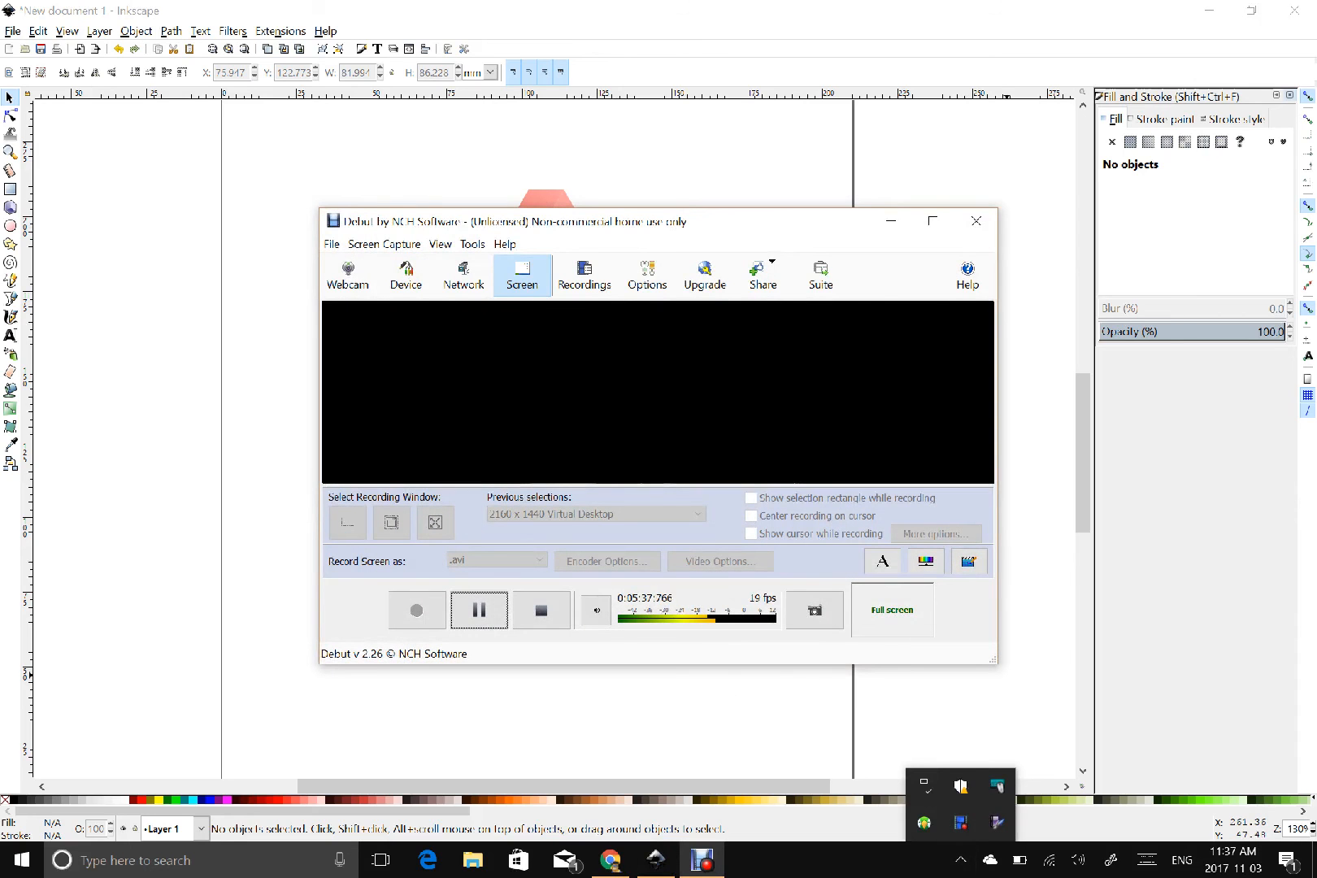